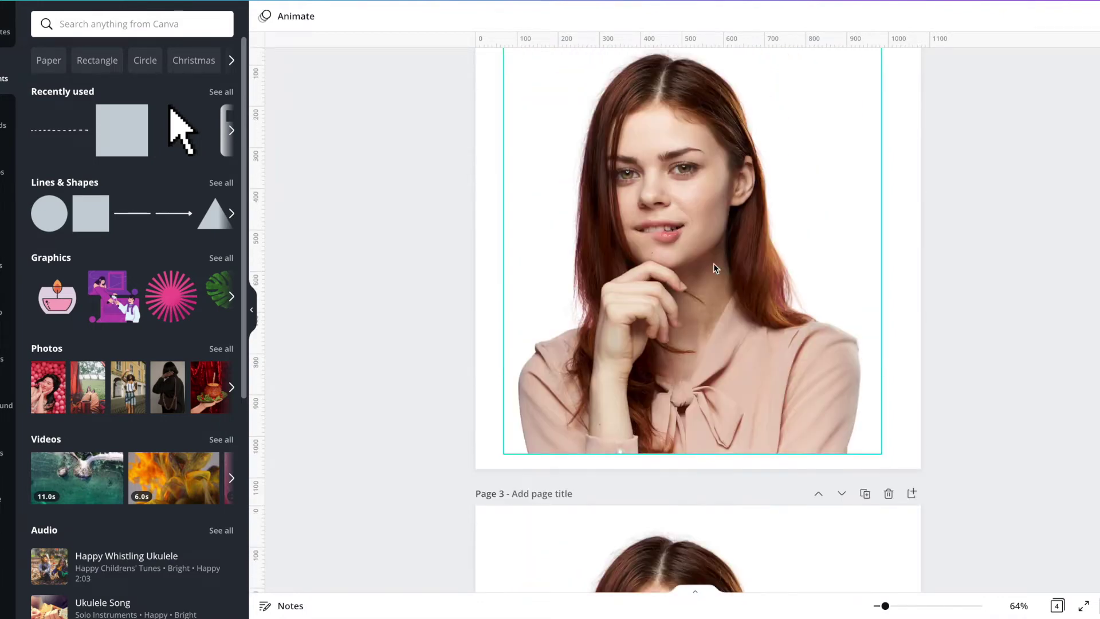
# Duplicate Page 2, the cut-out portrait page, so its copy follows as a new page
pyautogui.scroll(-1, 633, 225)
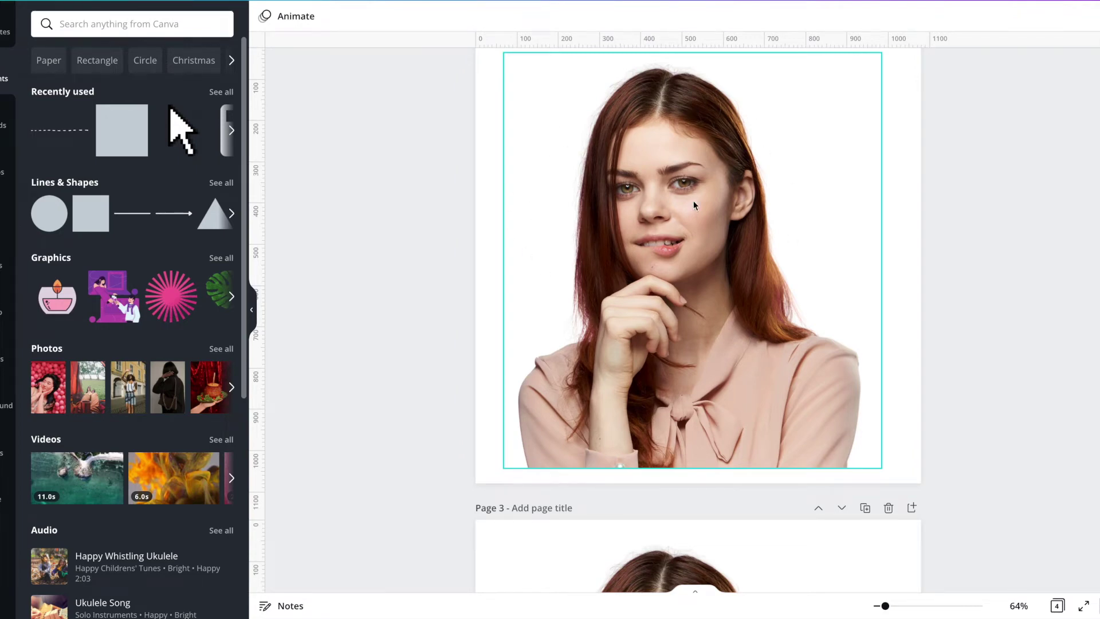
pyautogui.scroll(1, 696, 206)
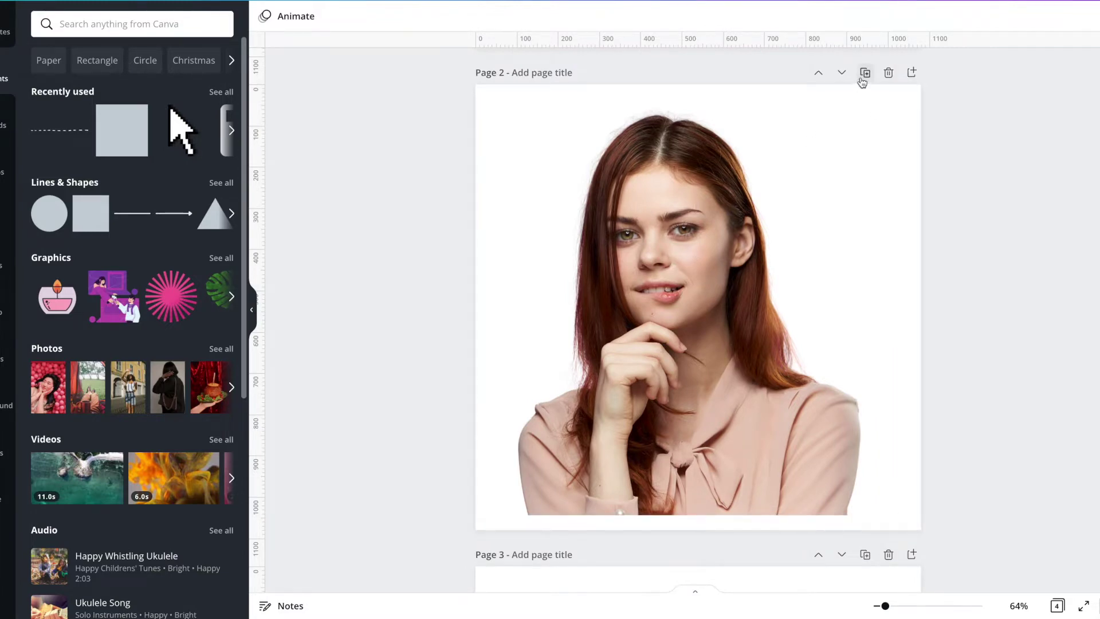
pyautogui.click(864, 72)
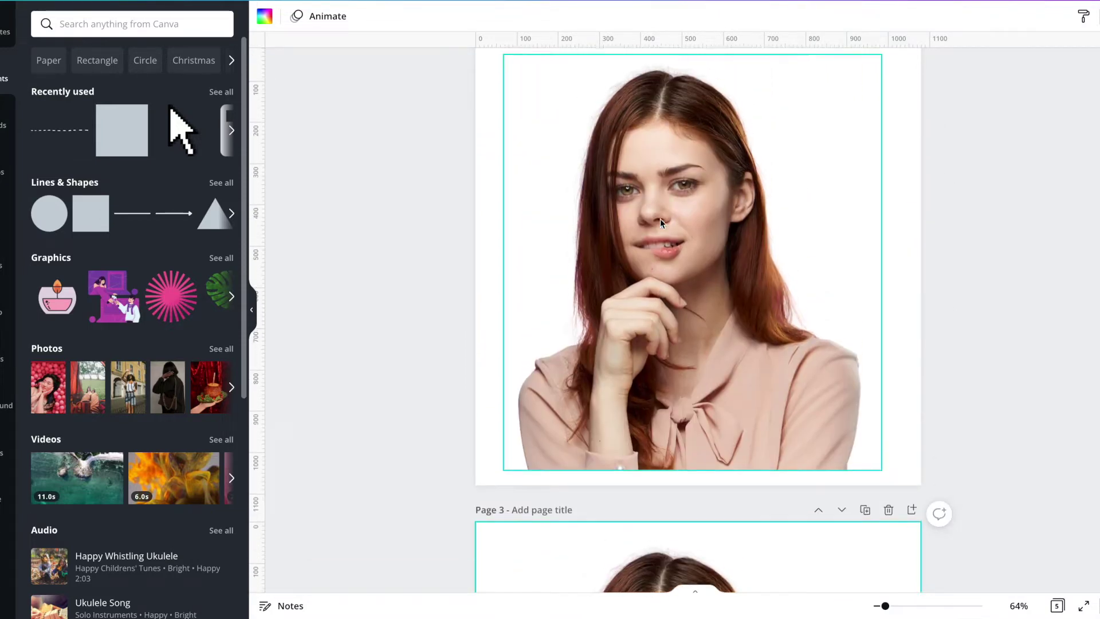
pyautogui.scroll(-6, 660, 219)
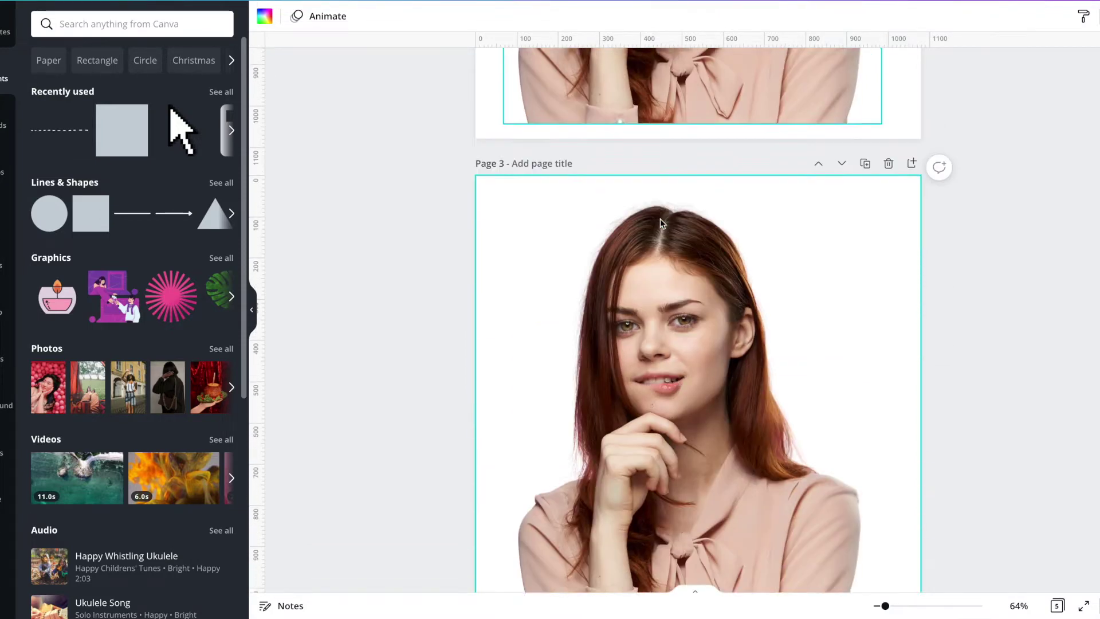
pyautogui.scroll(6, 583, 367)
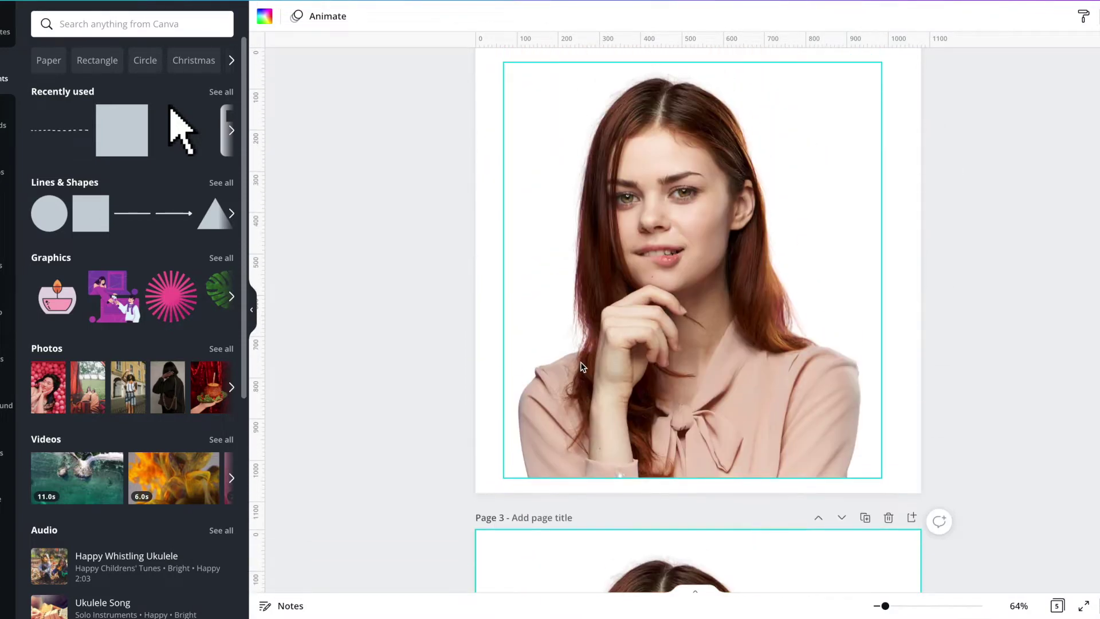
# Give the portrait photo a grey Glow shadow at size 40 and exit image editing
pyautogui.click(652, 215)
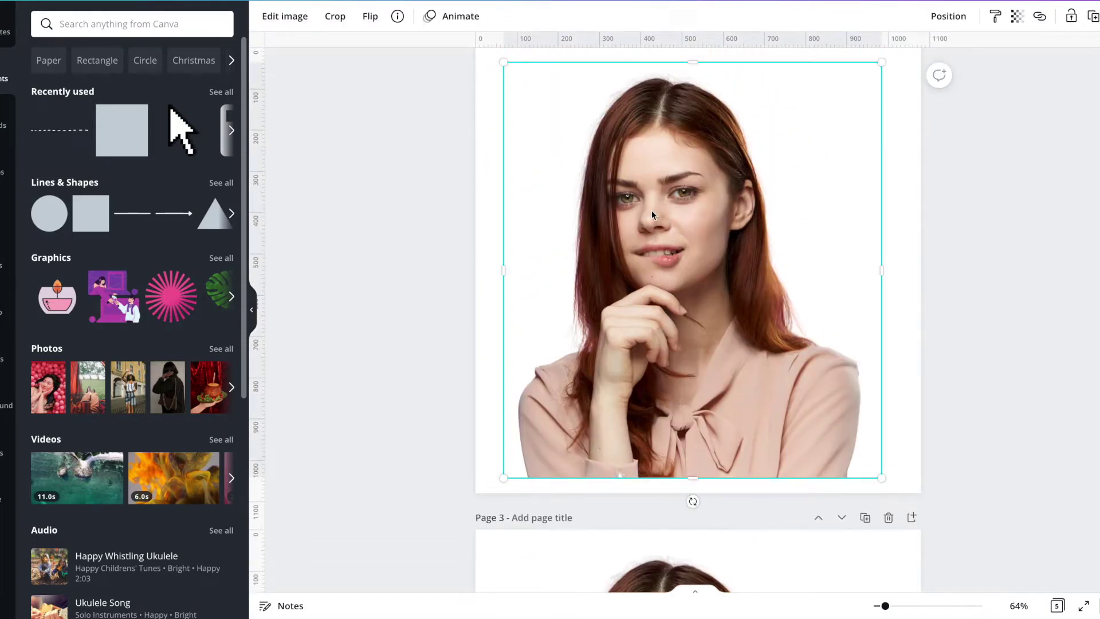
pyautogui.click(284, 16)
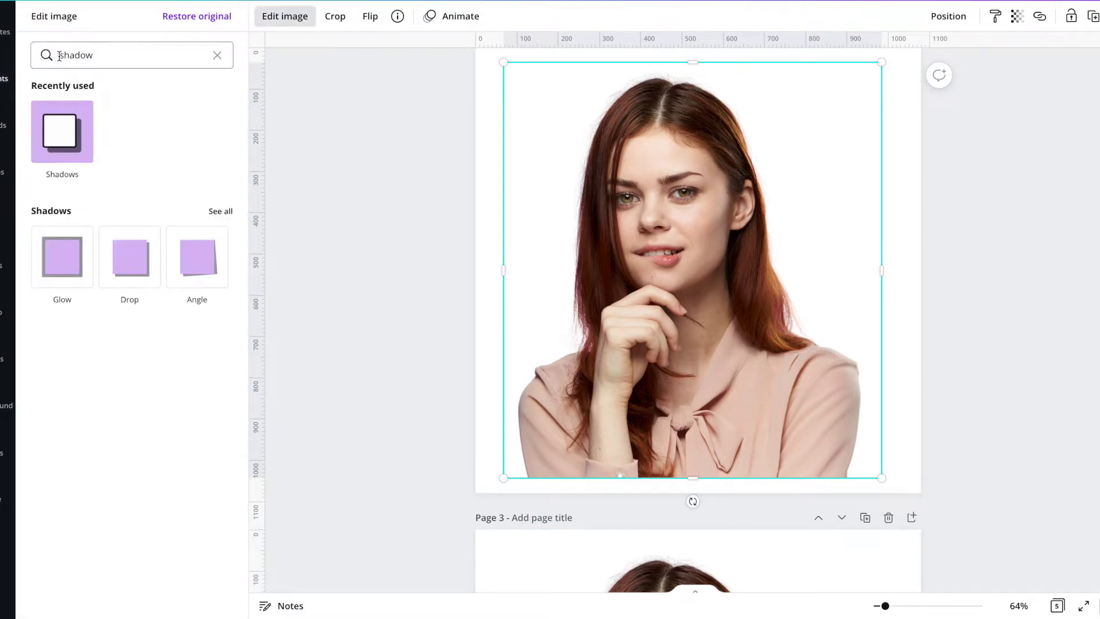
pyautogui.click(59, 128)
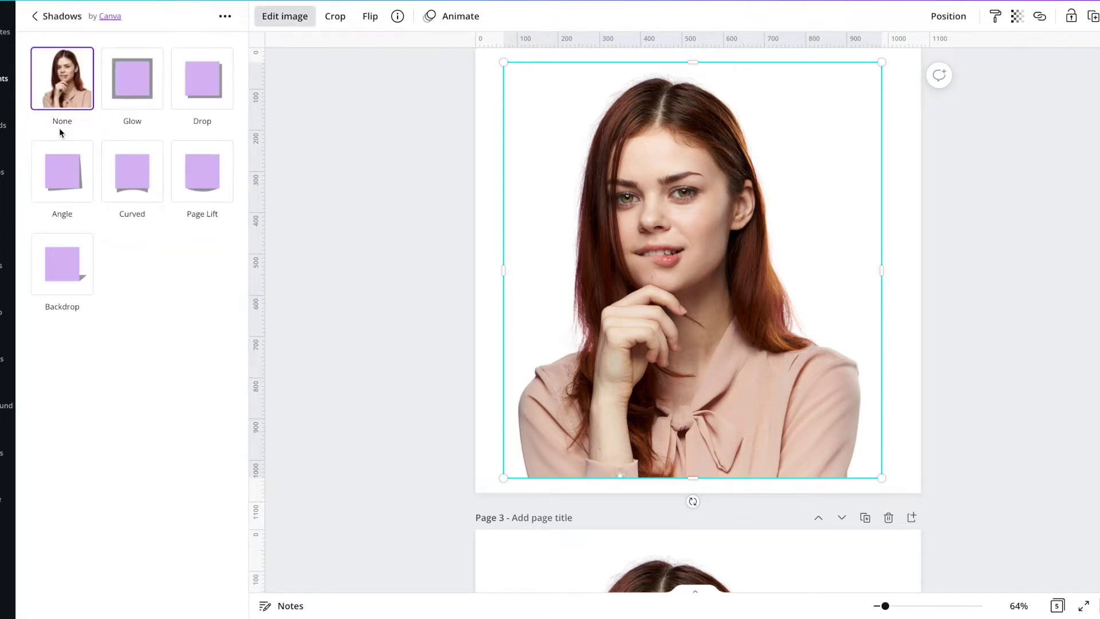
pyautogui.click(143, 82)
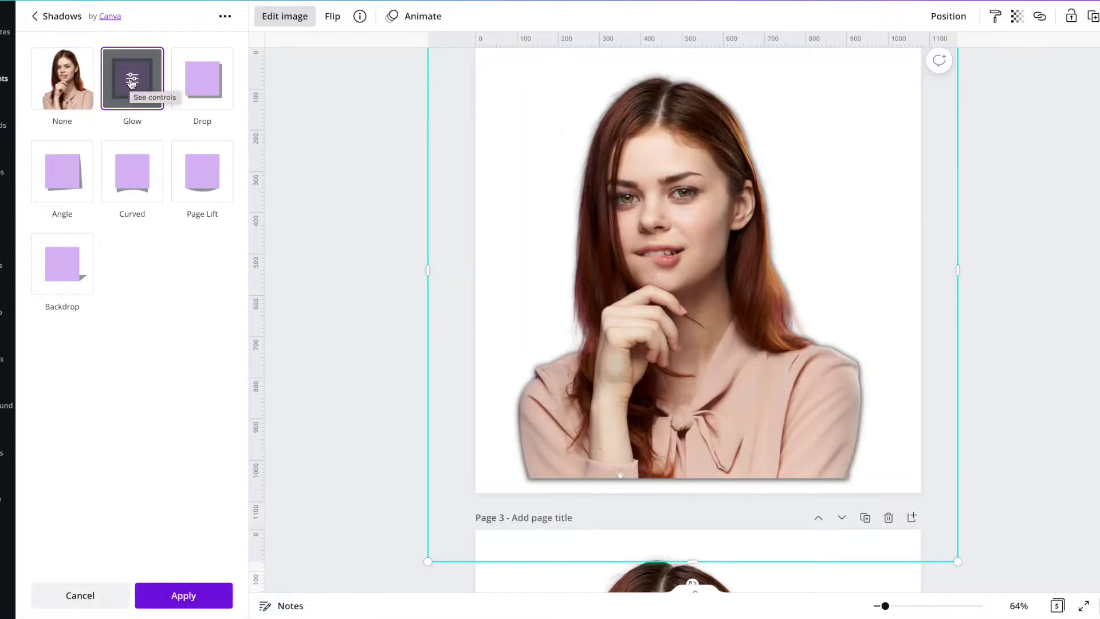
pyautogui.click(131, 80)
pyautogui.moveTo(50, 78); pyautogui.dragTo(241, 88)
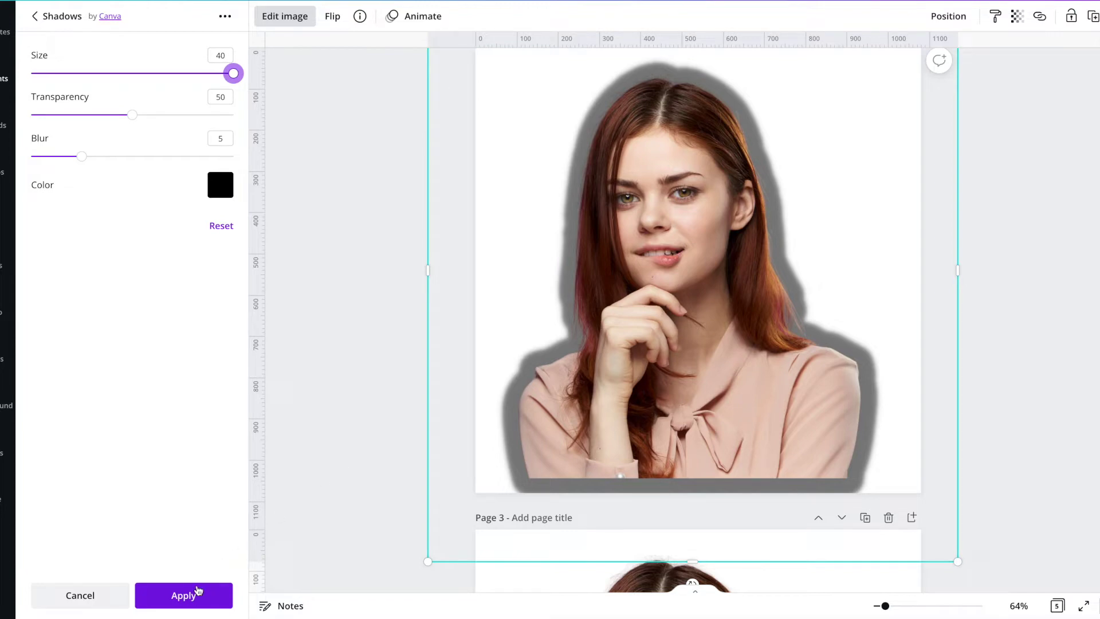
pyautogui.click(200, 589)
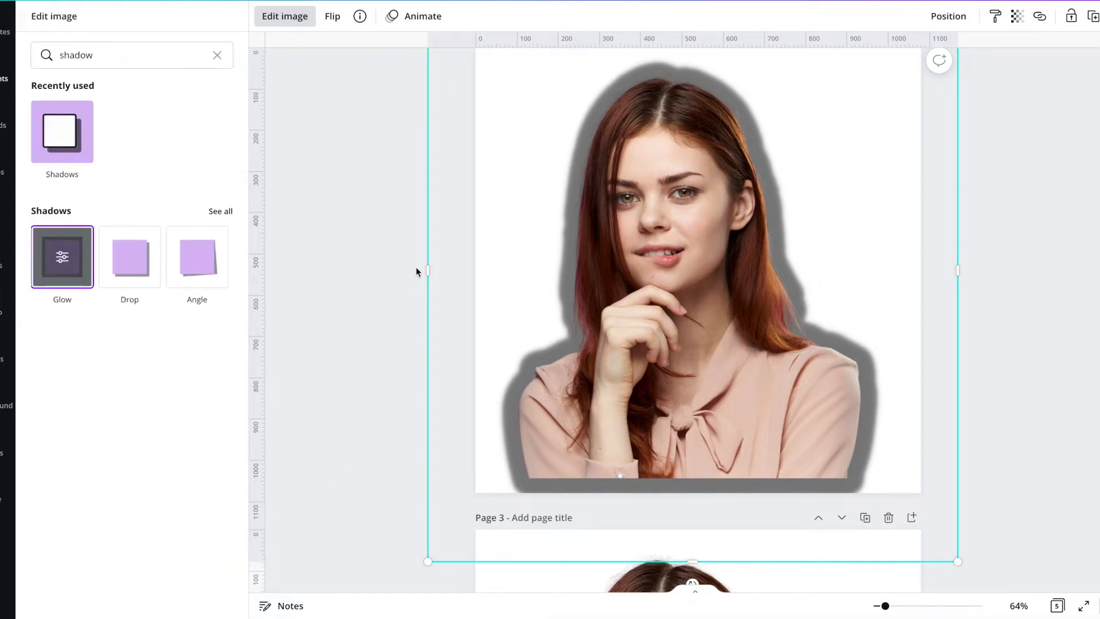
pyautogui.click(694, 285)
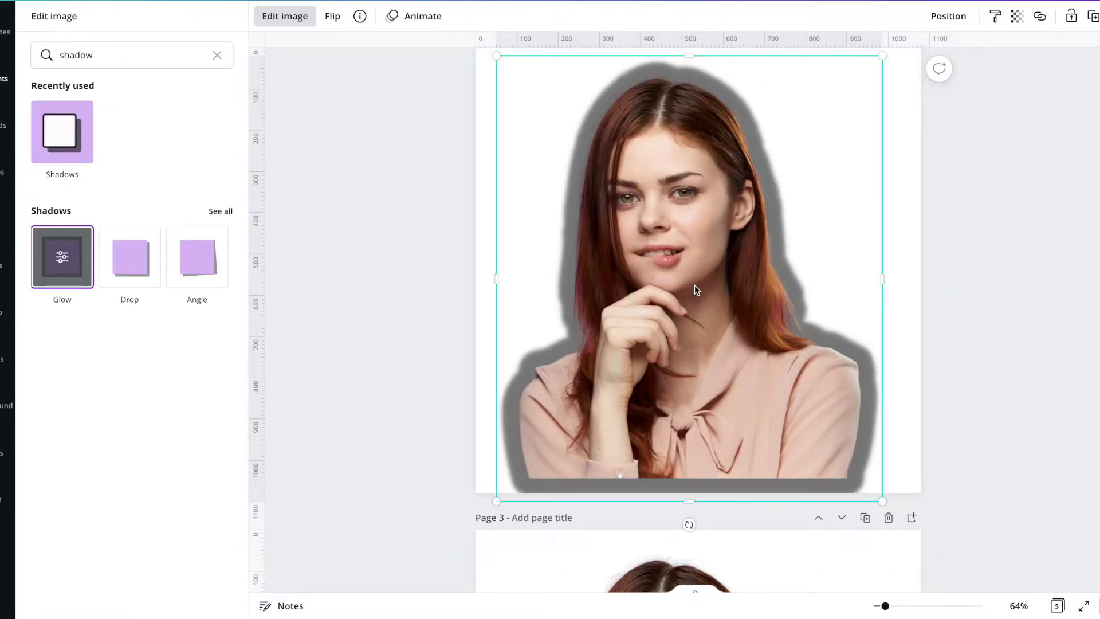
pyautogui.press('Escape')
# Deselect the photo and search the Elements library for 'line'
pyautogui.click(403, 401)
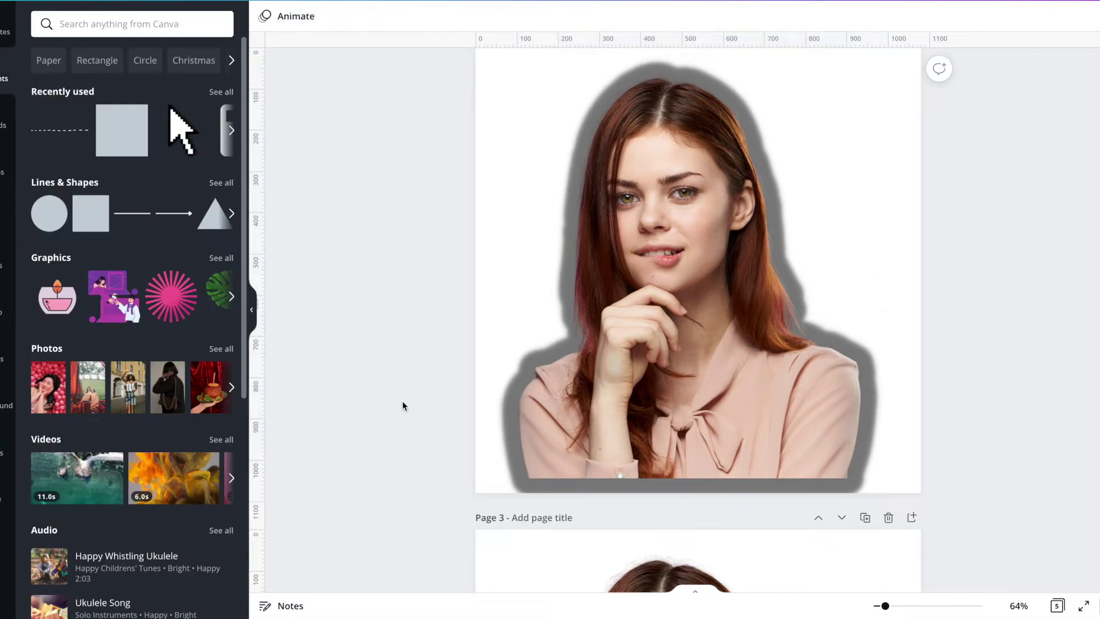
pyautogui.click(754, 340)
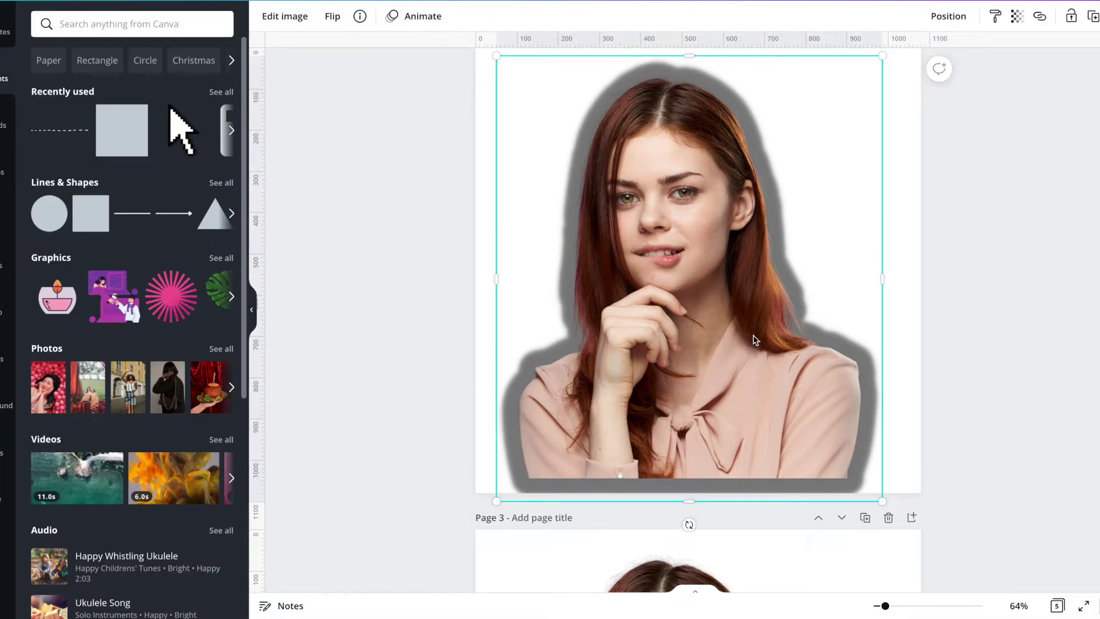
pyautogui.click(422, 356)
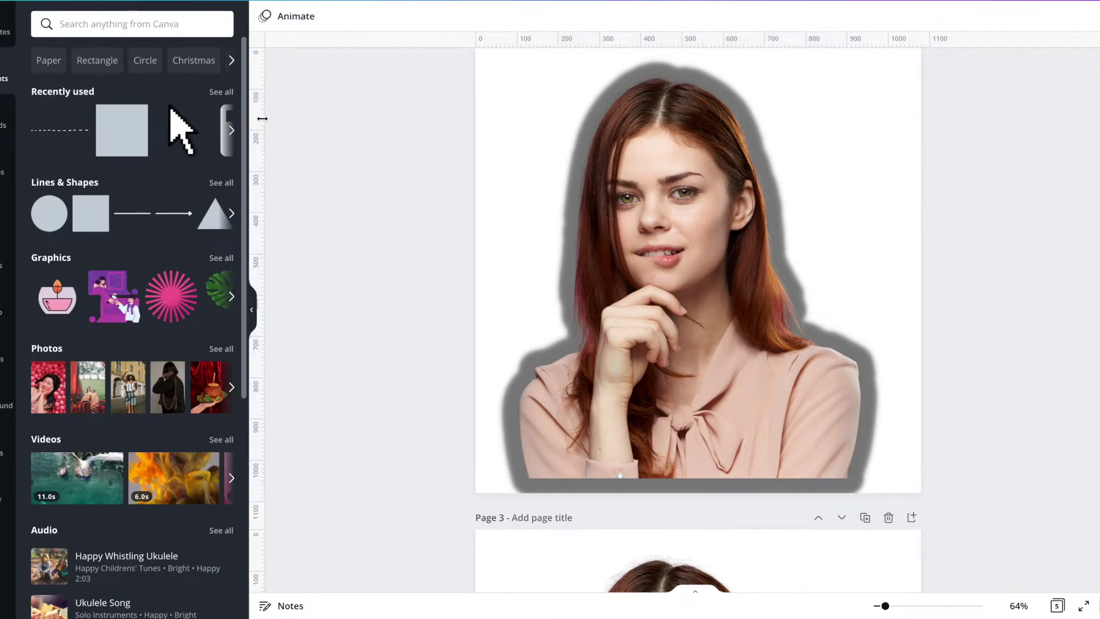
pyautogui.click(75, 23)
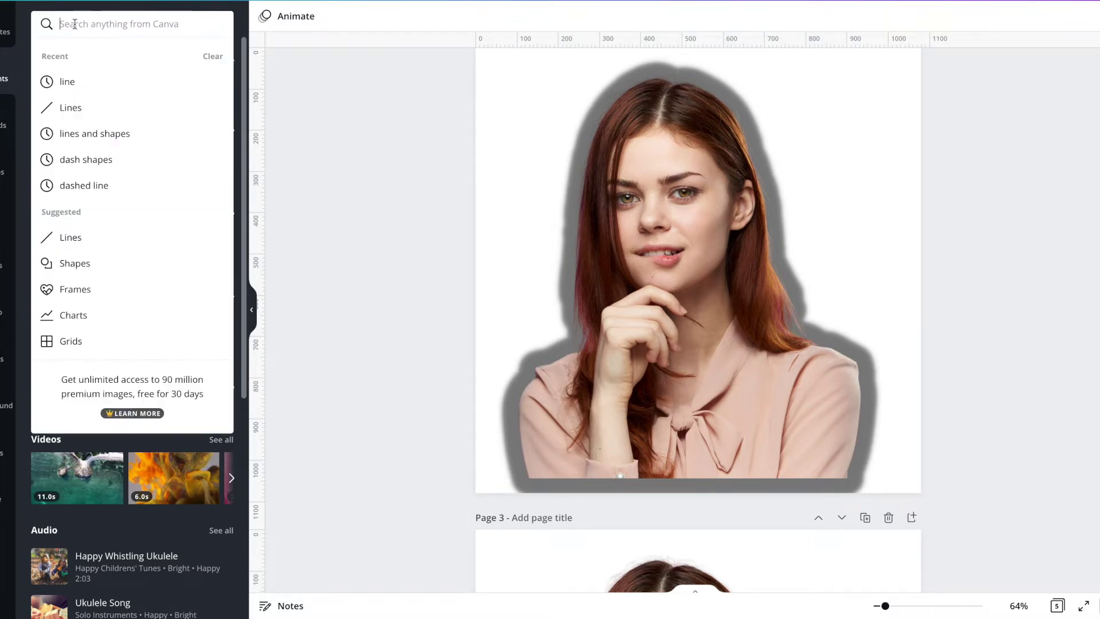
pyautogui.write('line')
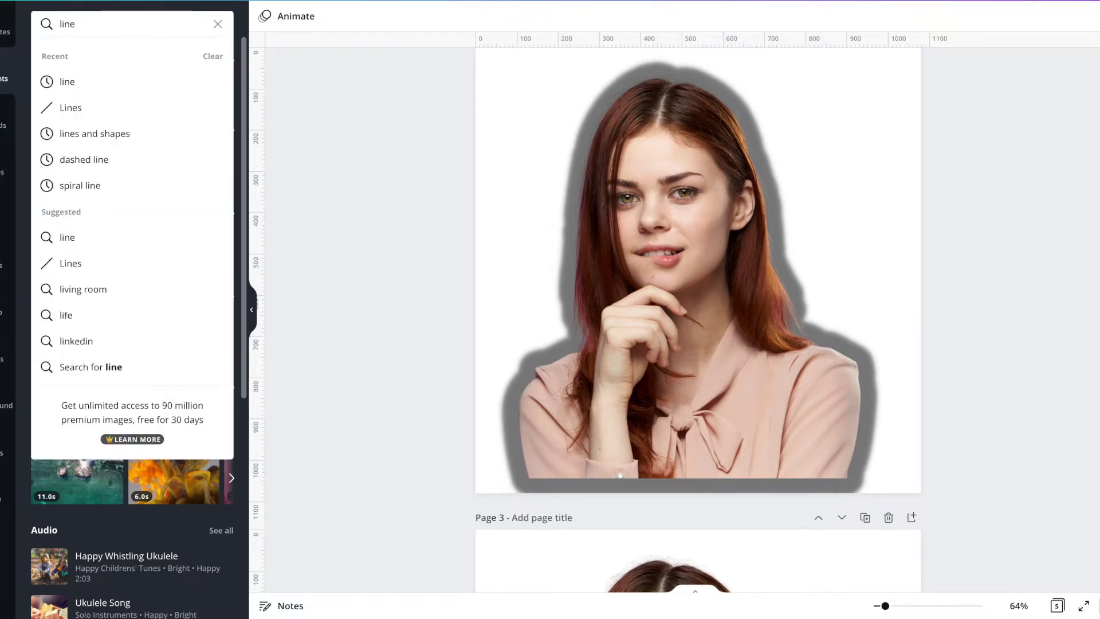
pyautogui.press('Return')
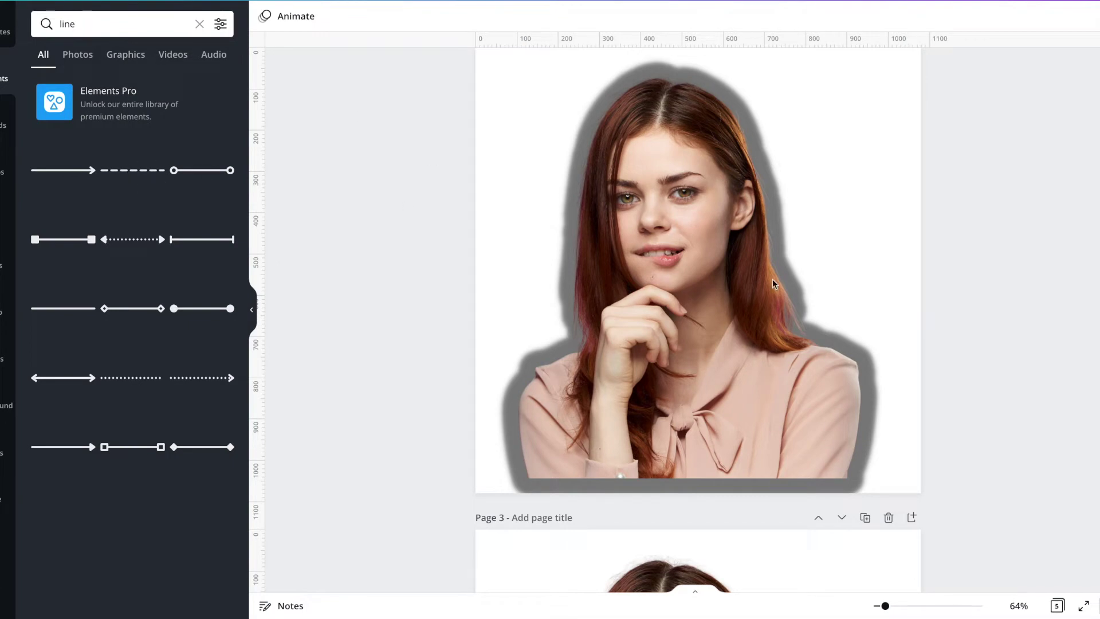
# Add a dashed line element to blank Page 5, removing an unwanted long line
pyautogui.scroll(-2, 835, 315)
pyautogui.scroll(-10, 835, 315)
pyautogui.scroll(-4, 835, 315)
pyautogui.scroll(-8, 835, 315)
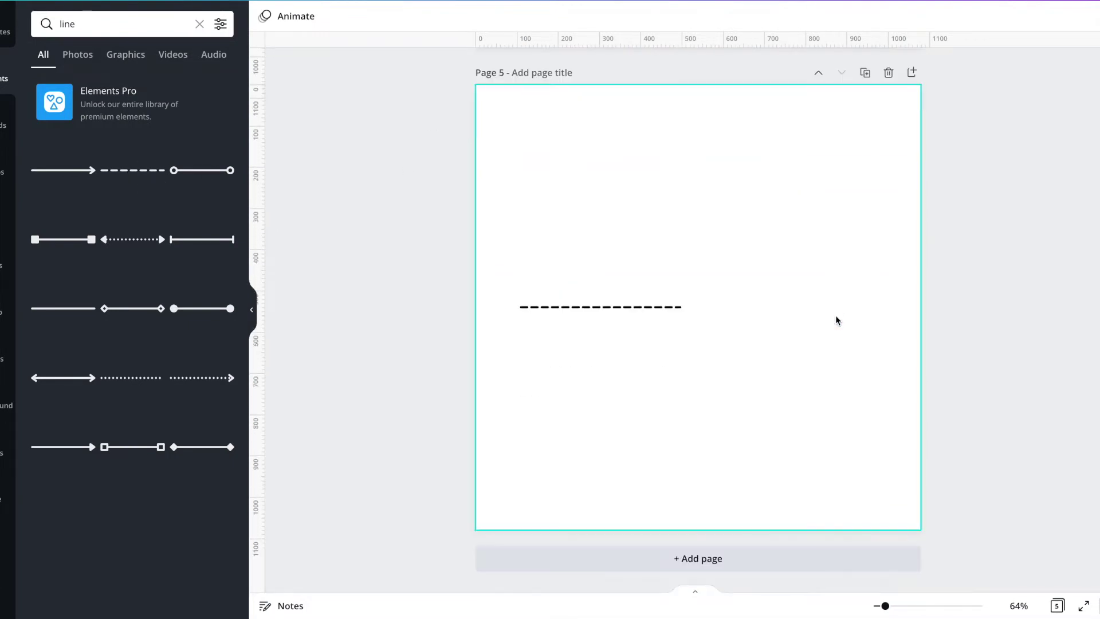
pyautogui.click(125, 170)
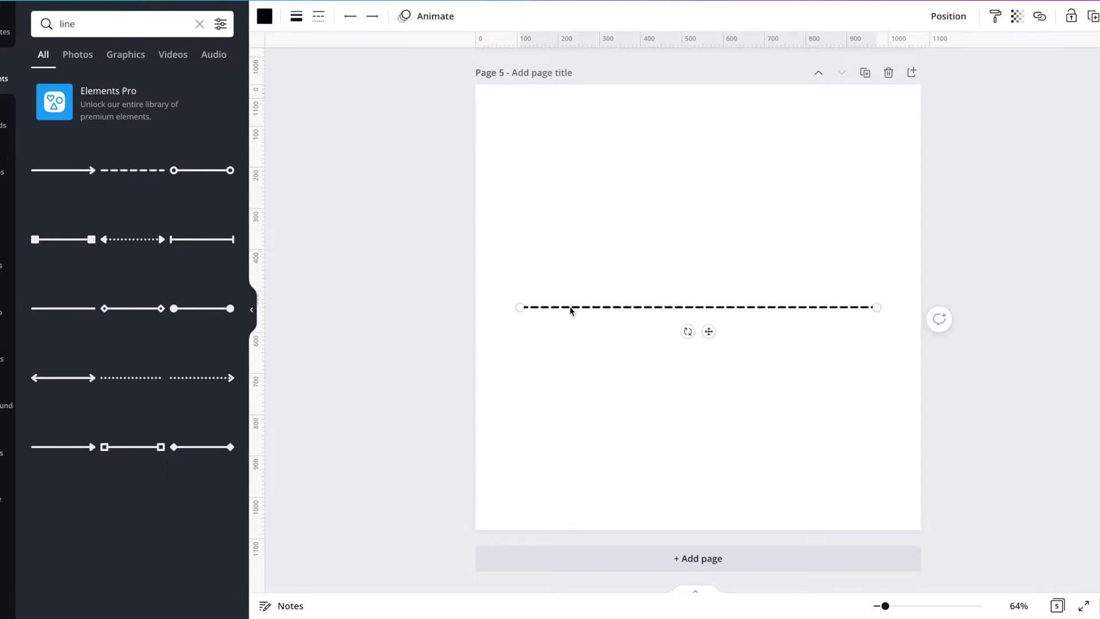
pyautogui.press('Delete')
pyautogui.click(637, 268)
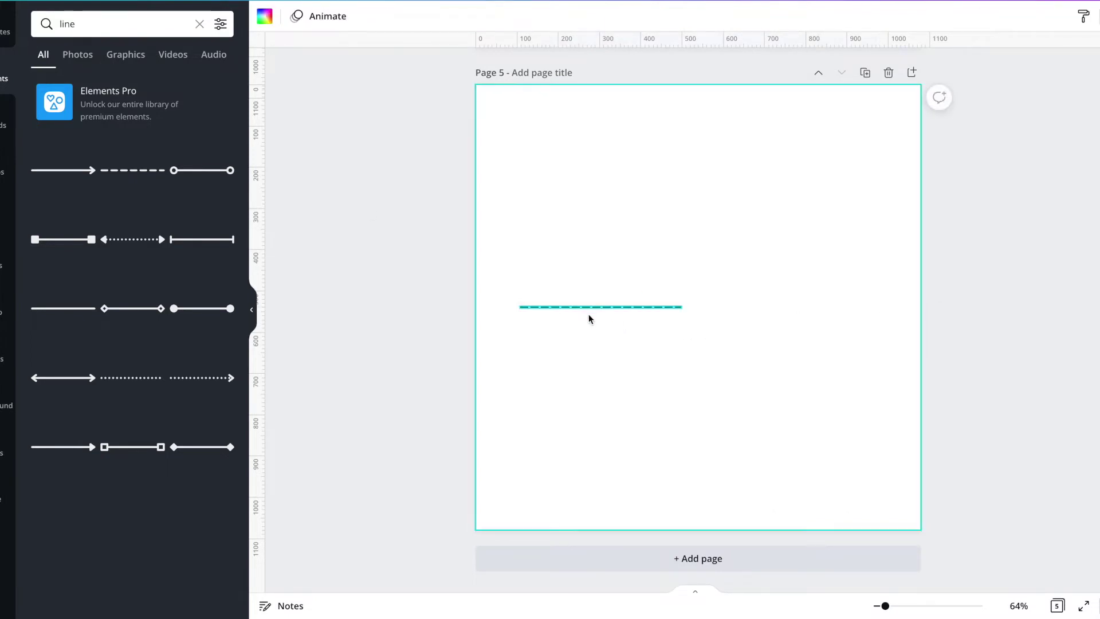
# Raise the dashed line, set its line weight to 11, and shorten it to about 122
pyautogui.moveTo(589, 318); pyautogui.dragTo(609, 187)
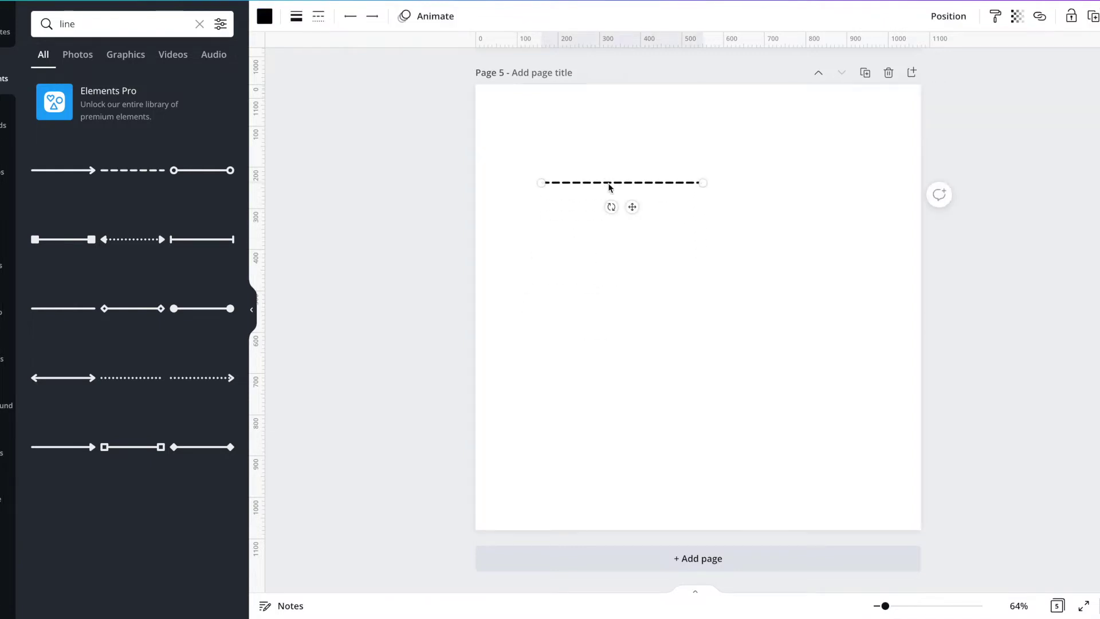
pyautogui.click(296, 18)
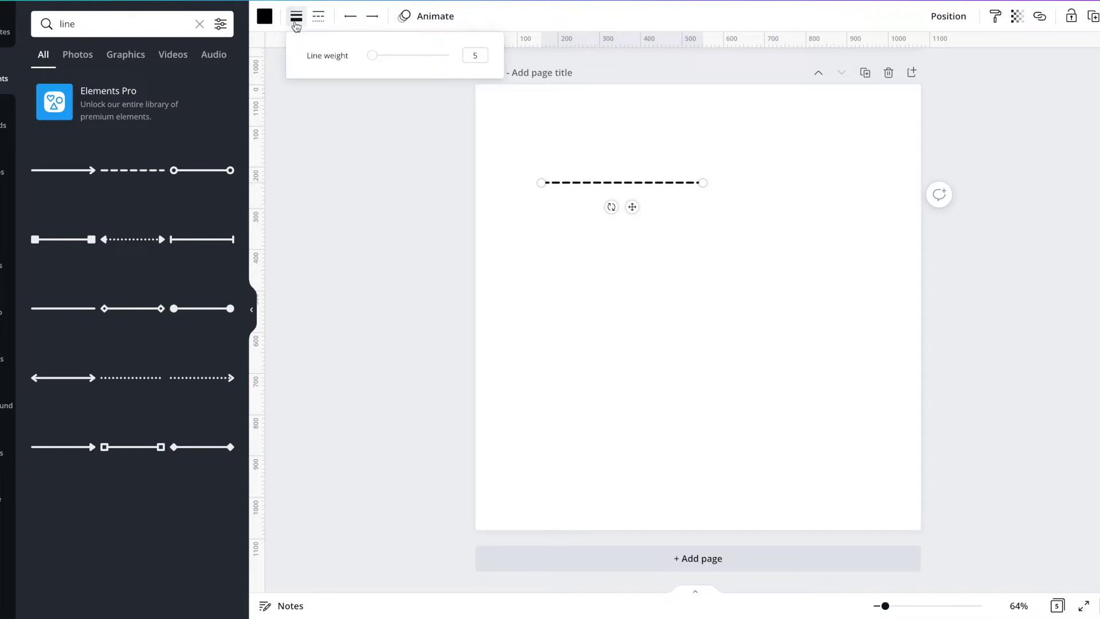
pyautogui.moveTo(377, 56); pyautogui.dragTo(378, 59)
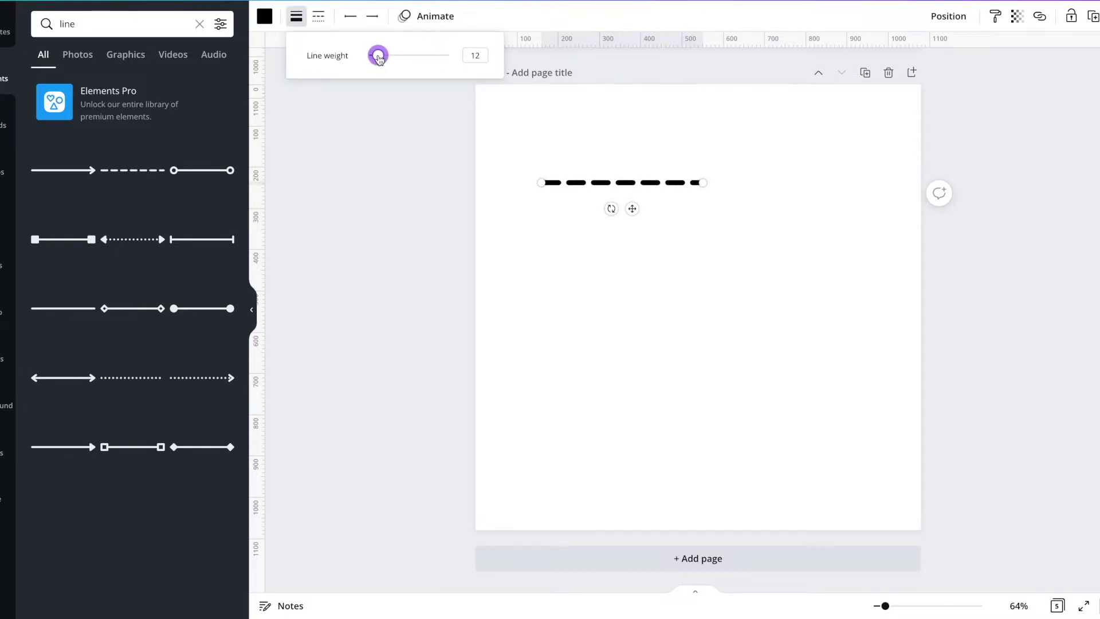
pyautogui.moveTo(379, 59); pyautogui.dragTo(381, 59)
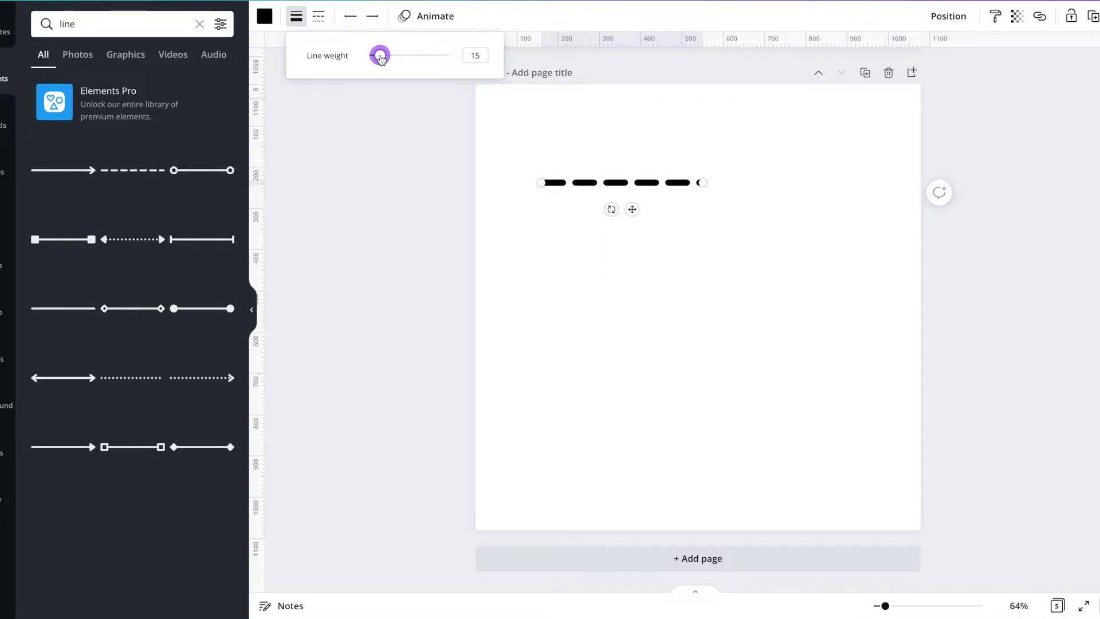
pyautogui.moveTo(381, 60); pyautogui.dragTo(377, 59)
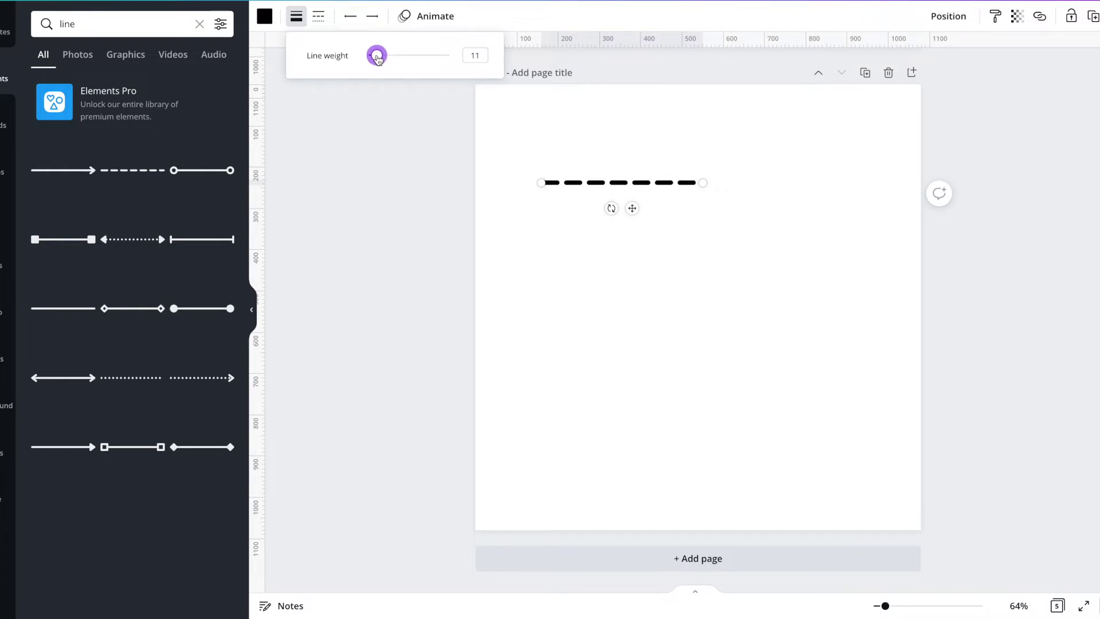
pyautogui.click(739, 246)
pyautogui.click(676, 184)
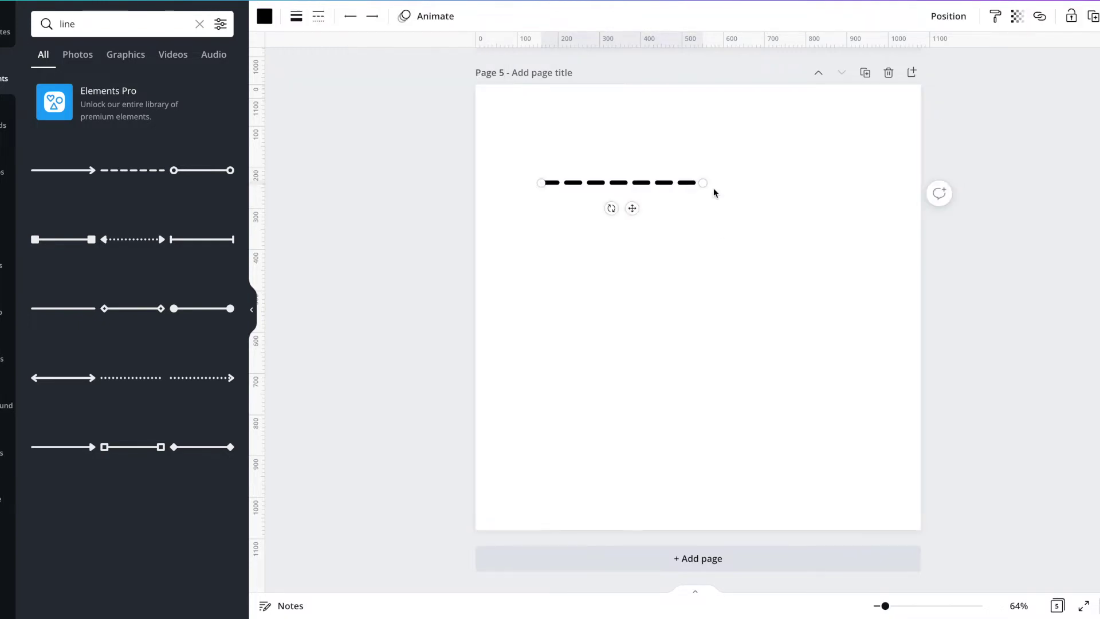
pyautogui.moveTo(704, 183); pyautogui.dragTo(612, 183)
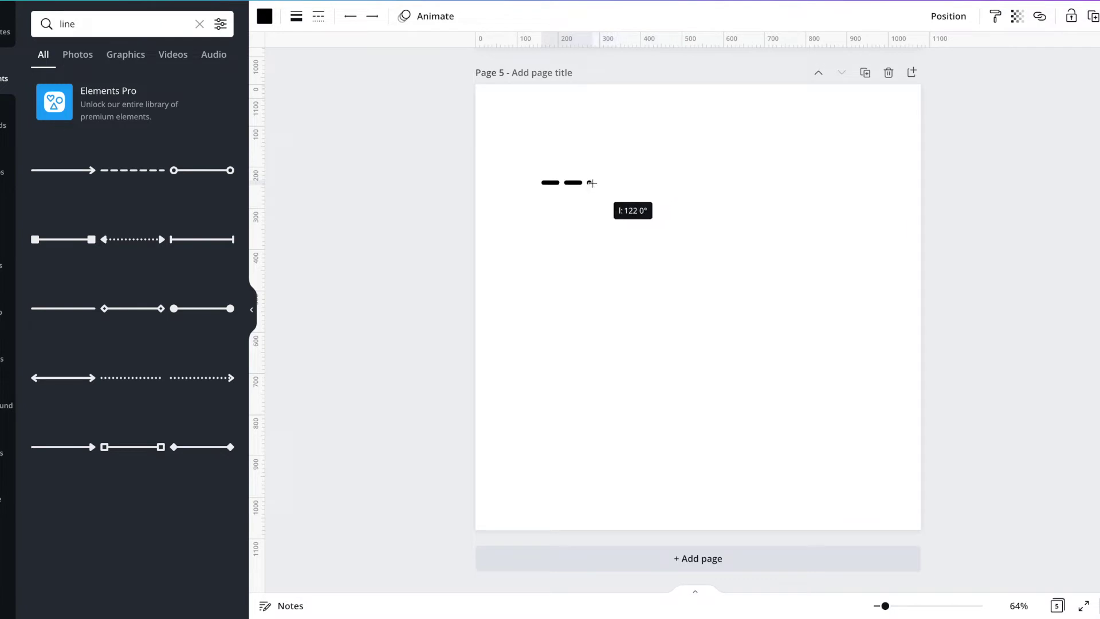
# Shorten the dashed line to a stub about 51 long, copy it, and return to the portrait page
pyautogui.moveTo(613, 183); pyautogui.dragTo(563, 184)
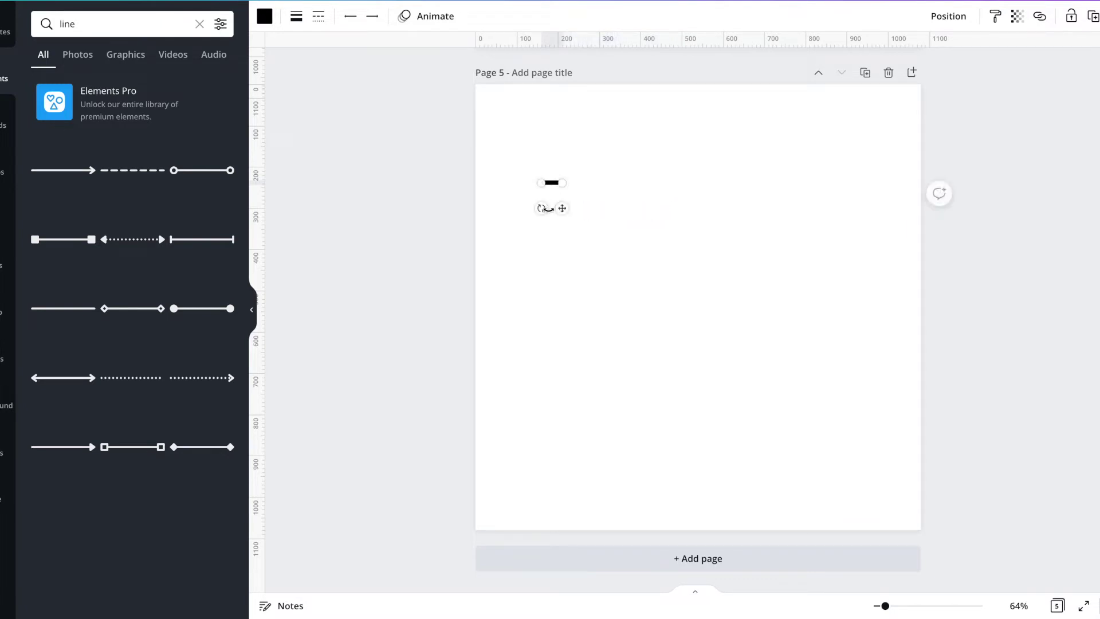
pyautogui.rightClick(563, 209)
pyautogui.click(601, 227)
pyautogui.scroll(10, 631, 142)
pyautogui.scroll(5, 632, 143)
pyautogui.scroll(8, 631, 141)
pyautogui.scroll(1, 631, 139)
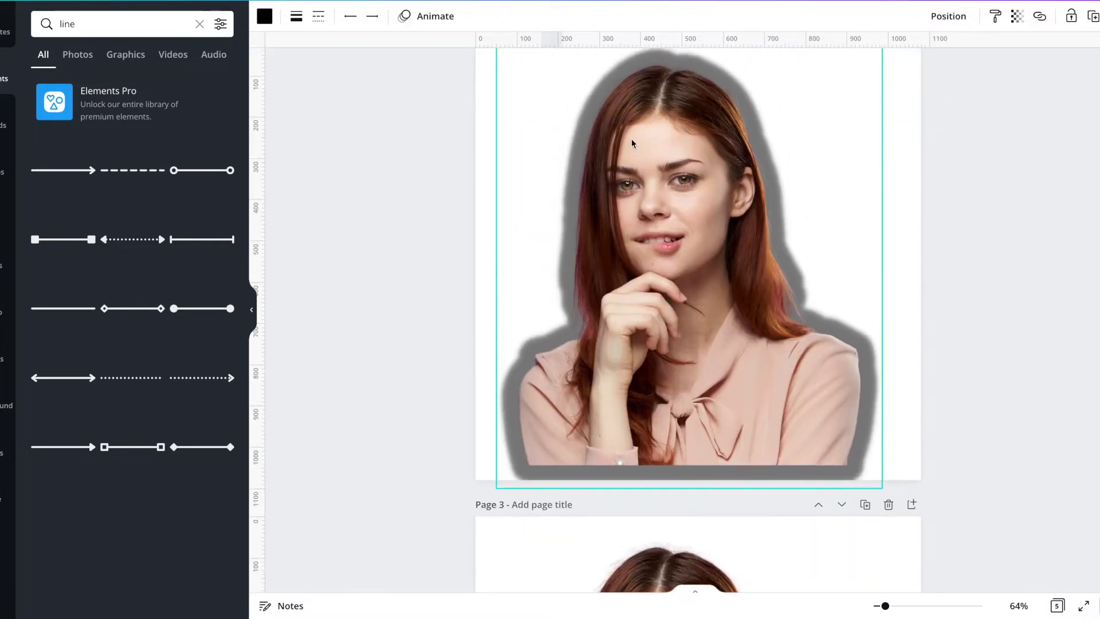
# Paste the short dash onto the portrait page and angle it at the glow's bottom-left edge
pyautogui.click(486, 267)
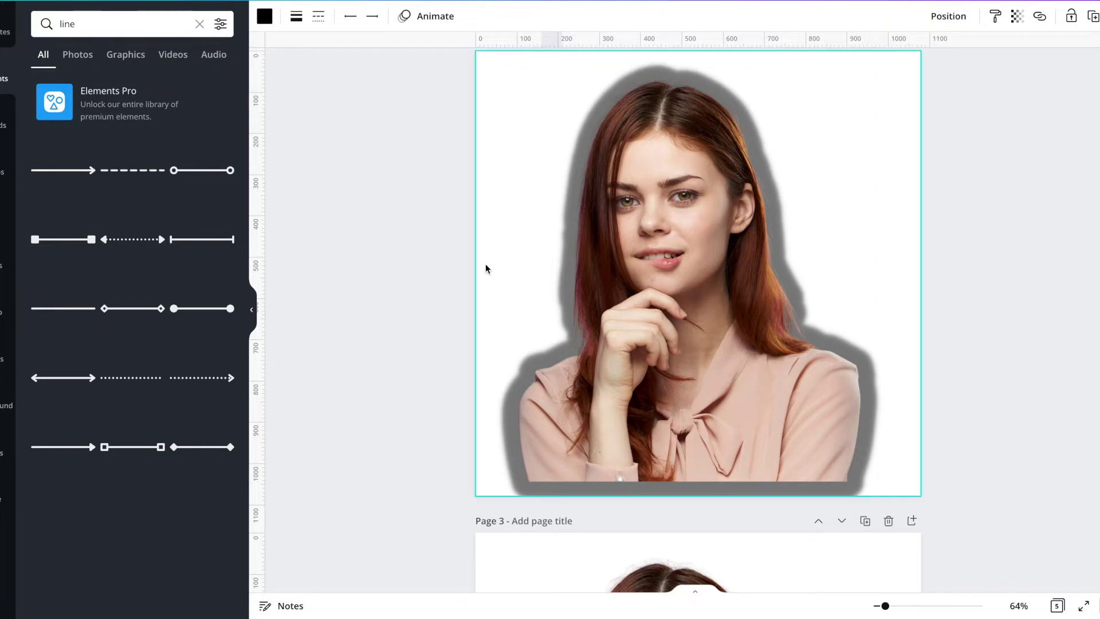
pyautogui.hotkey('ctrl', 'v')
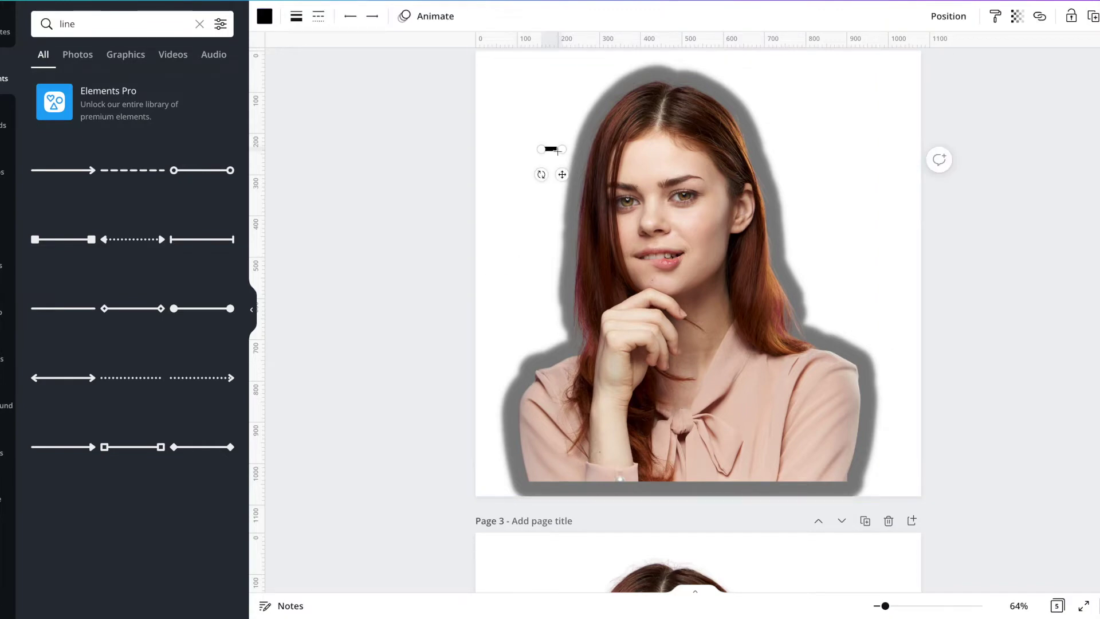
pyautogui.moveTo(564, 175); pyautogui.dragTo(516, 516)
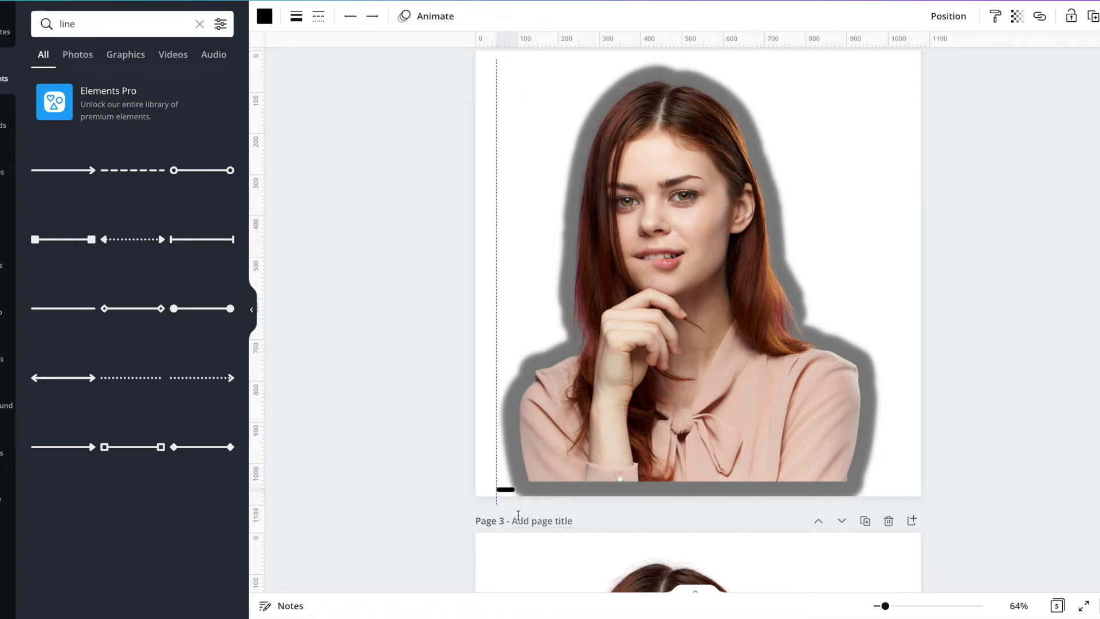
pyautogui.moveTo(516, 516); pyautogui.dragTo(515, 512)
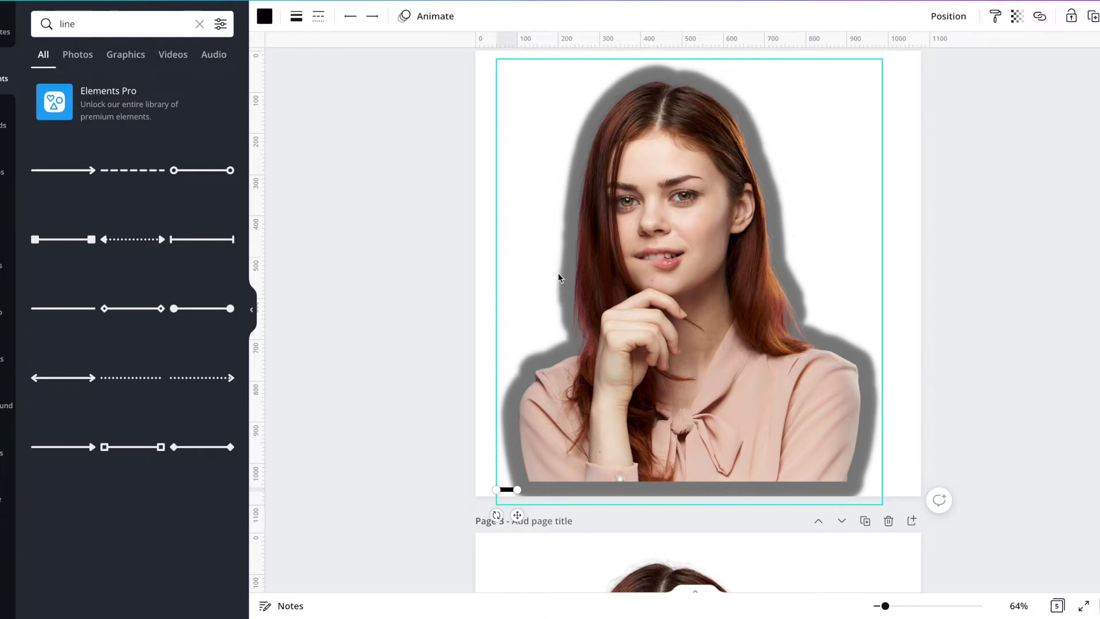
pyautogui.moveTo(518, 490); pyautogui.dragTo(495, 471)
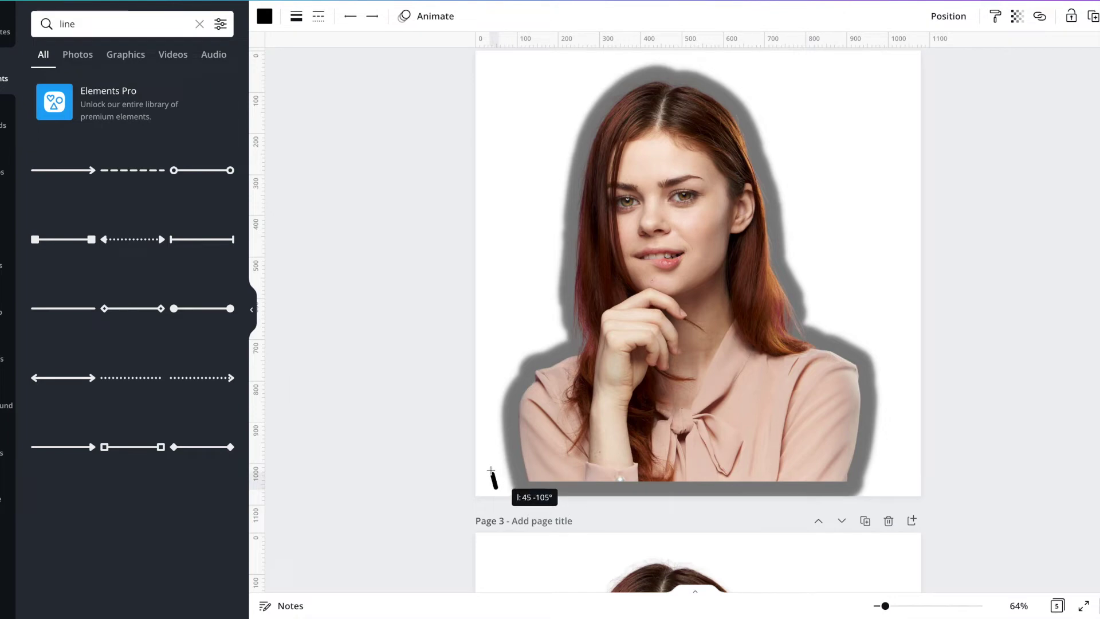
pyautogui.moveTo(496, 471); pyautogui.dragTo(534, 466)
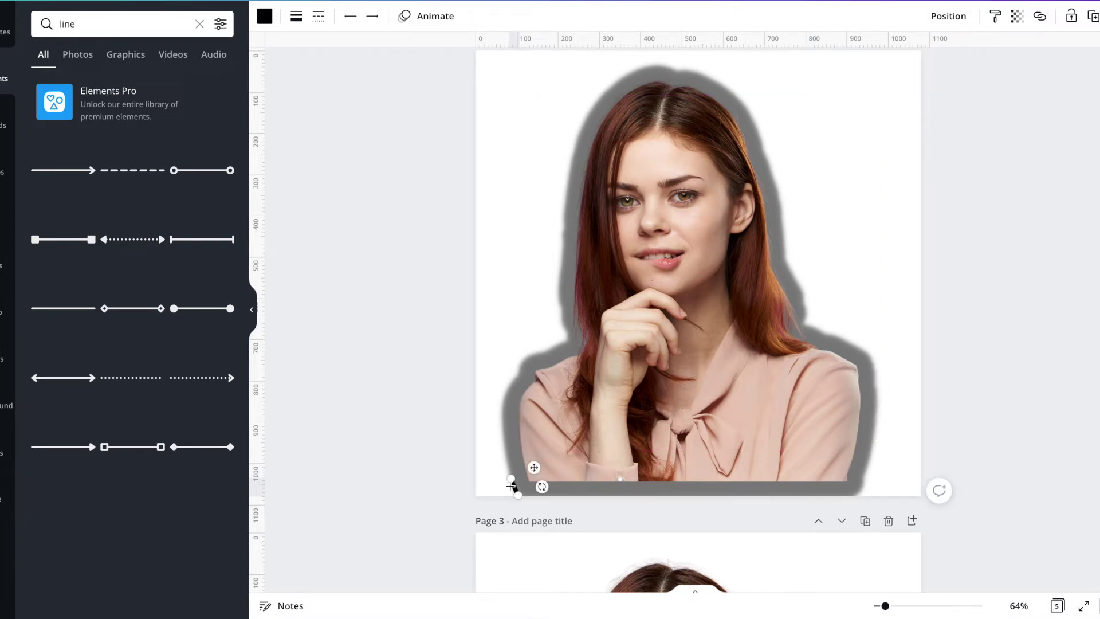
# Stretch and angle the dashed line up the glow's left edge toward the shoulder
pyautogui.moveTo(513, 487); pyautogui.dragTo(526, 444)
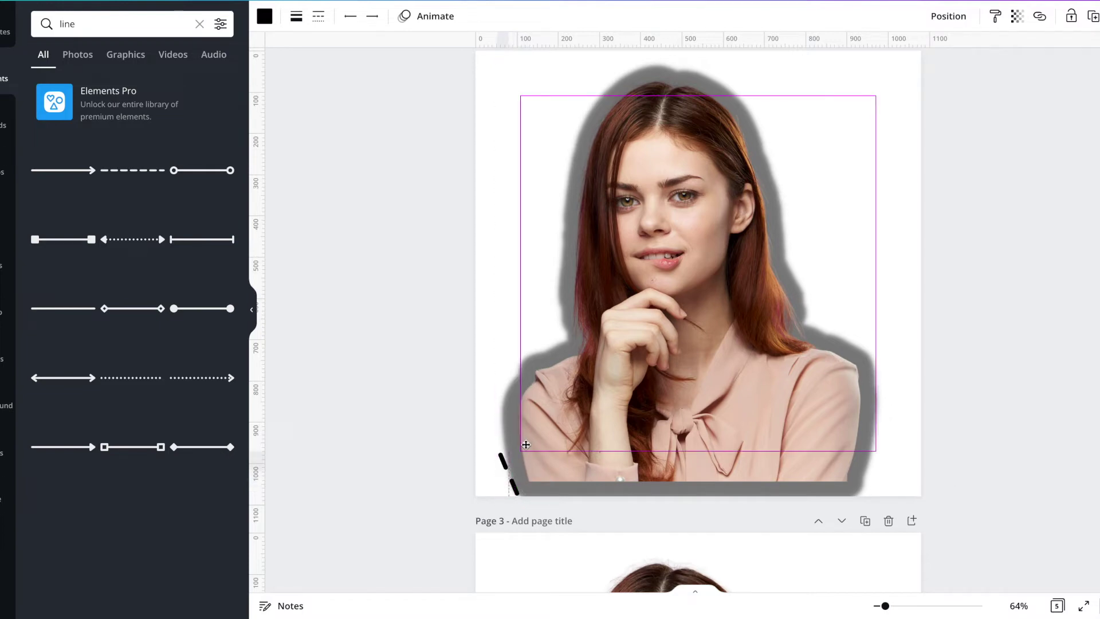
pyautogui.moveTo(527, 447)
pyautogui.mouseDown()
pyautogui.moveTo(504, 451)
pyautogui.moveTo(504, 434)
pyautogui.moveTo(528, 423)
pyautogui.mouseUp()
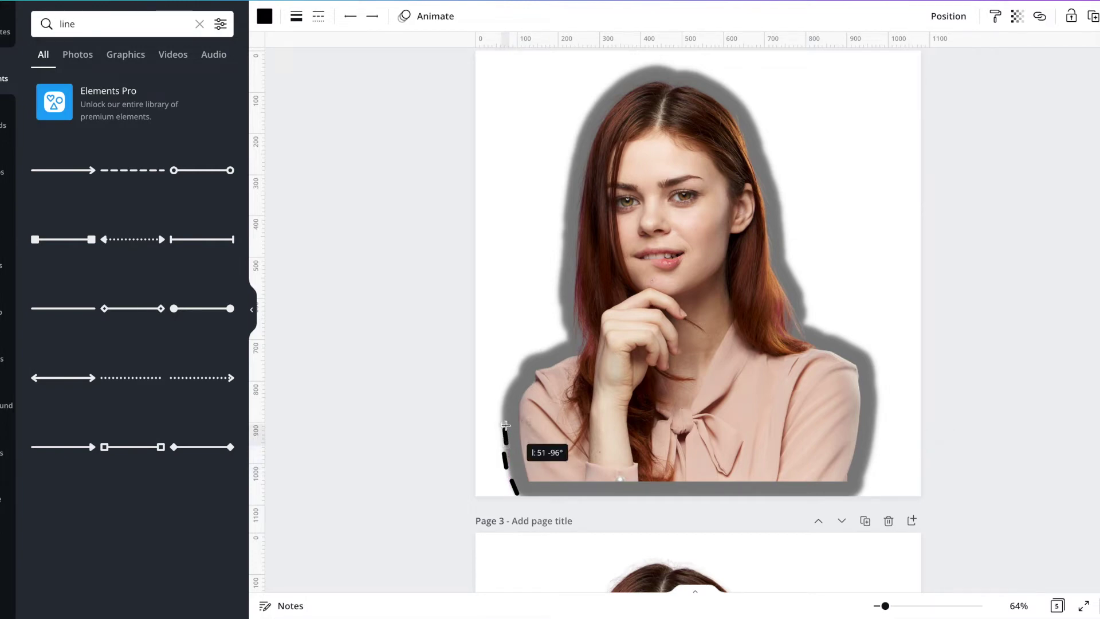
pyautogui.moveTo(504, 426); pyautogui.dragTo(504, 424)
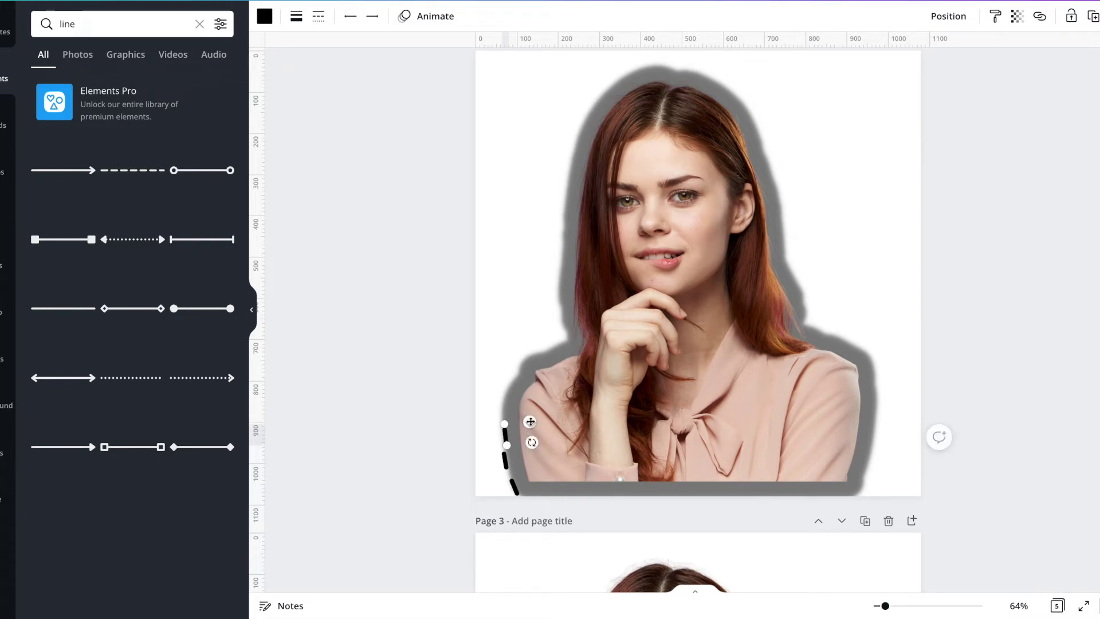
pyautogui.moveTo(528, 422); pyautogui.dragTo(526, 423)
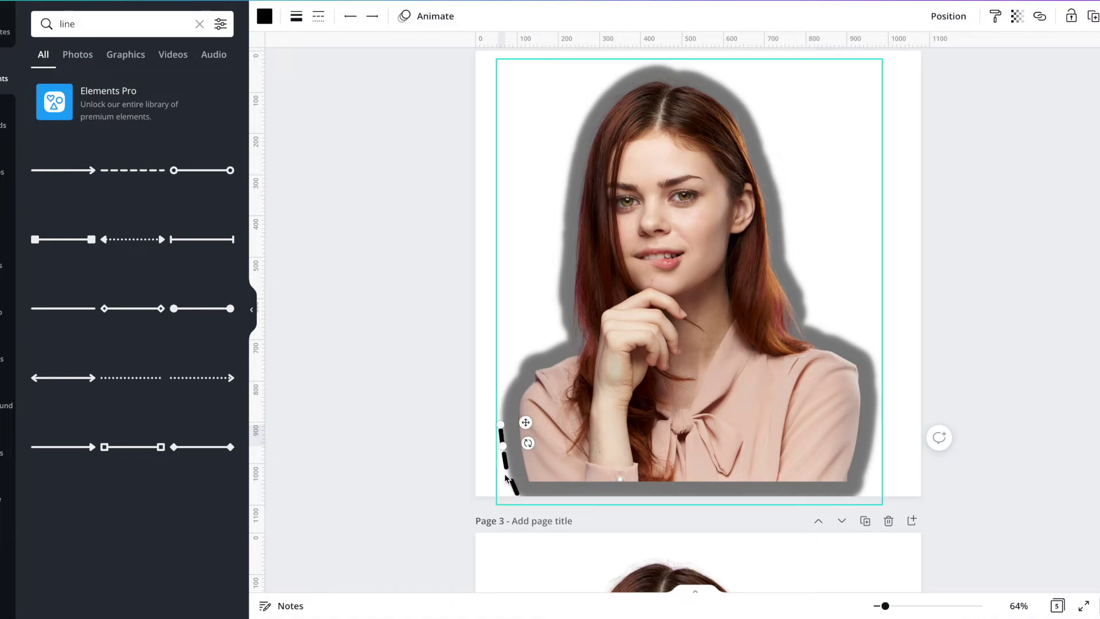
pyautogui.moveTo(505, 459); pyautogui.dragTo(507, 465)
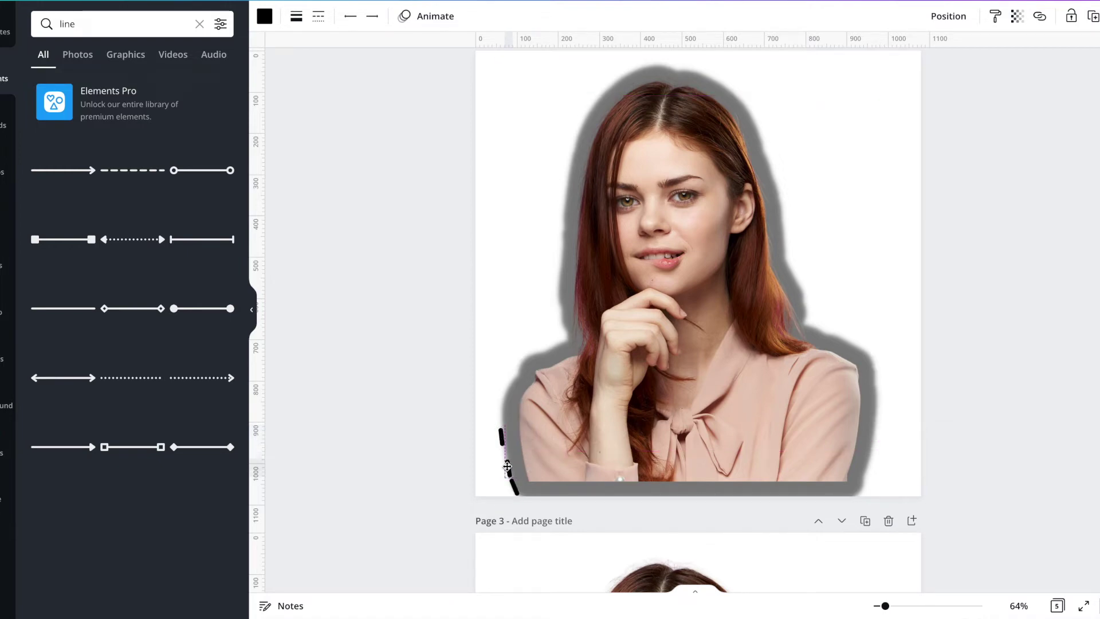
pyautogui.moveTo(507, 465); pyautogui.dragTo(499, 399)
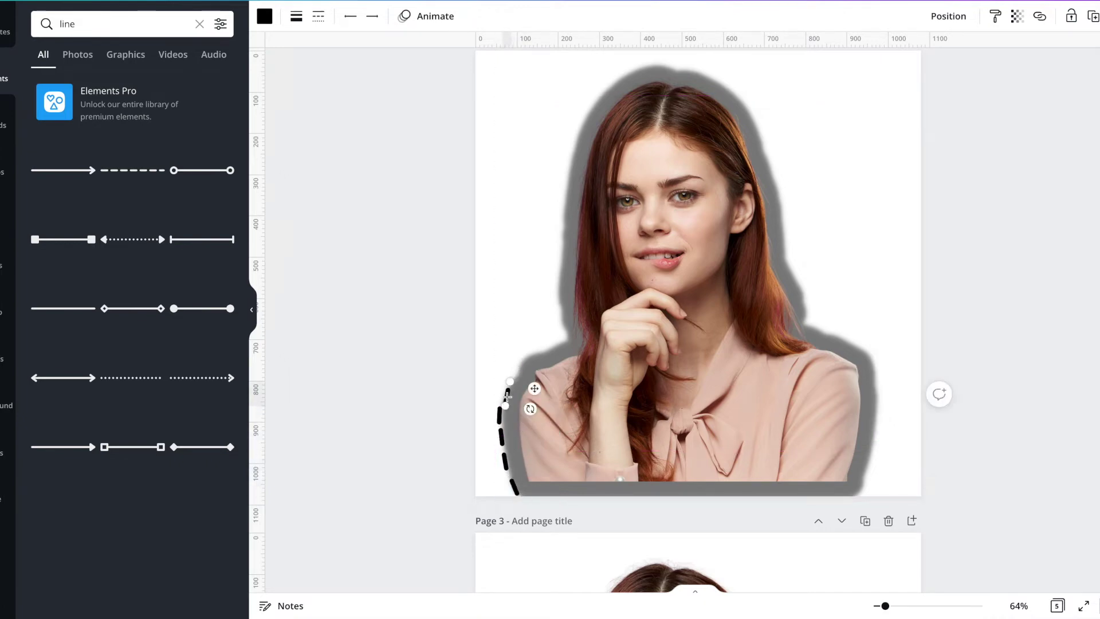
pyautogui.moveTo(499, 399); pyautogui.dragTo(520, 370)
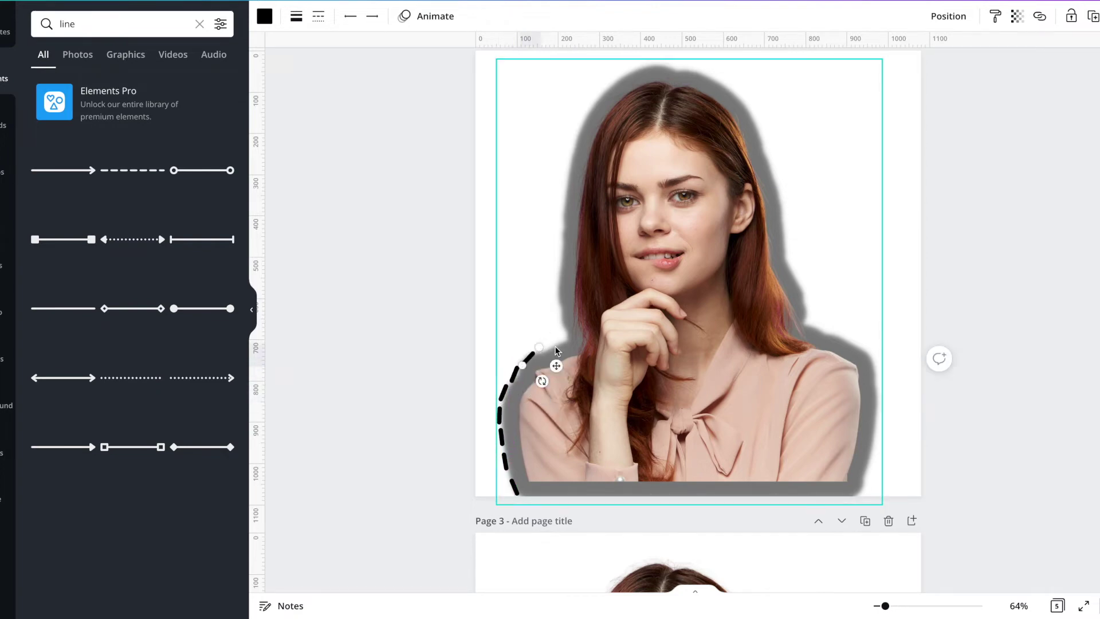
pyautogui.moveTo(529, 368); pyautogui.dragTo(563, 345)
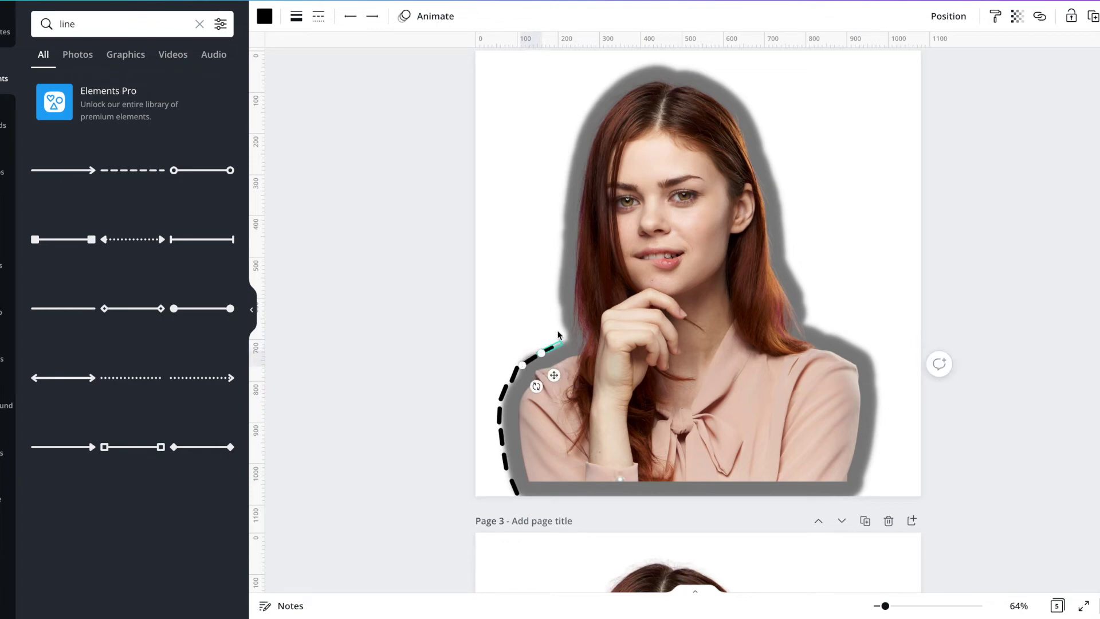
# Run the dashed outline up the hair edge, over the head top, and down to ear level
pyautogui.click(552, 349)
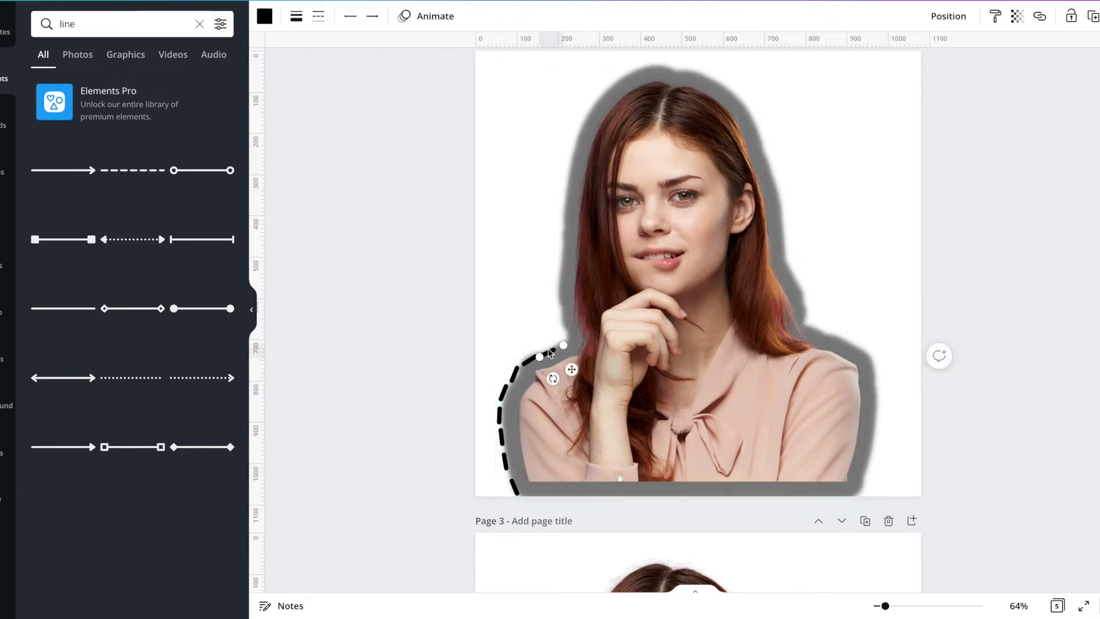
pyautogui.moveTo(564, 345)
pyautogui.mouseDown()
pyautogui.moveTo(582, 337)
pyautogui.moveTo(582, 269)
pyautogui.mouseUp()
pyautogui.click(575, 343)
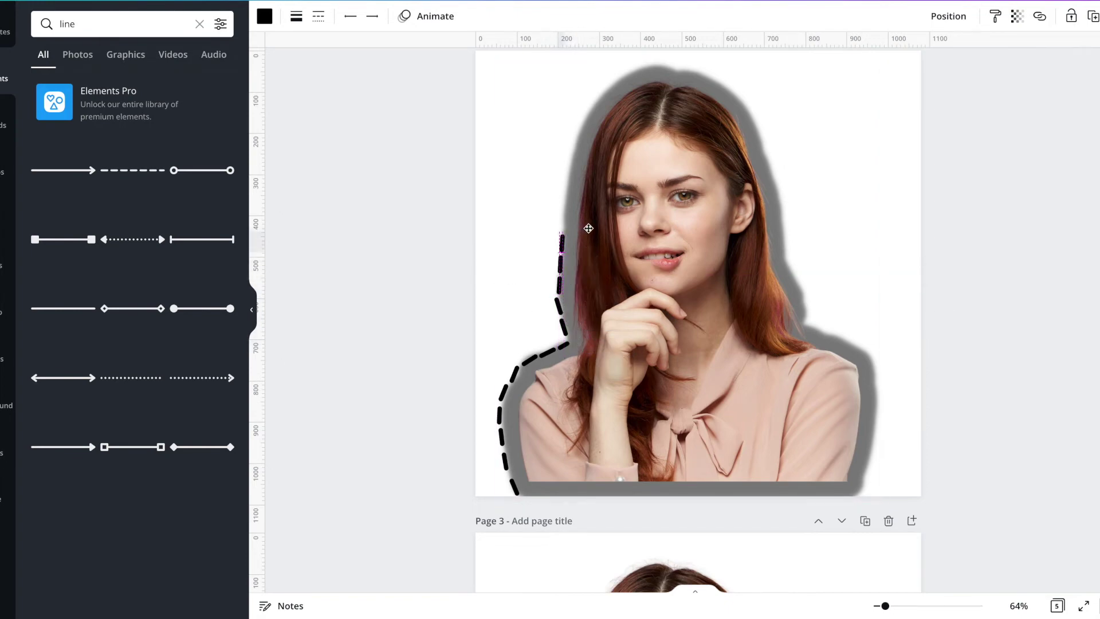
pyautogui.moveTo(564, 286)
pyautogui.mouseDown()
pyautogui.moveTo(561, 298)
pyautogui.moveTo(564, 189)
pyautogui.moveTo(602, 151)
pyautogui.moveTo(613, 114)
pyautogui.mouseUp()
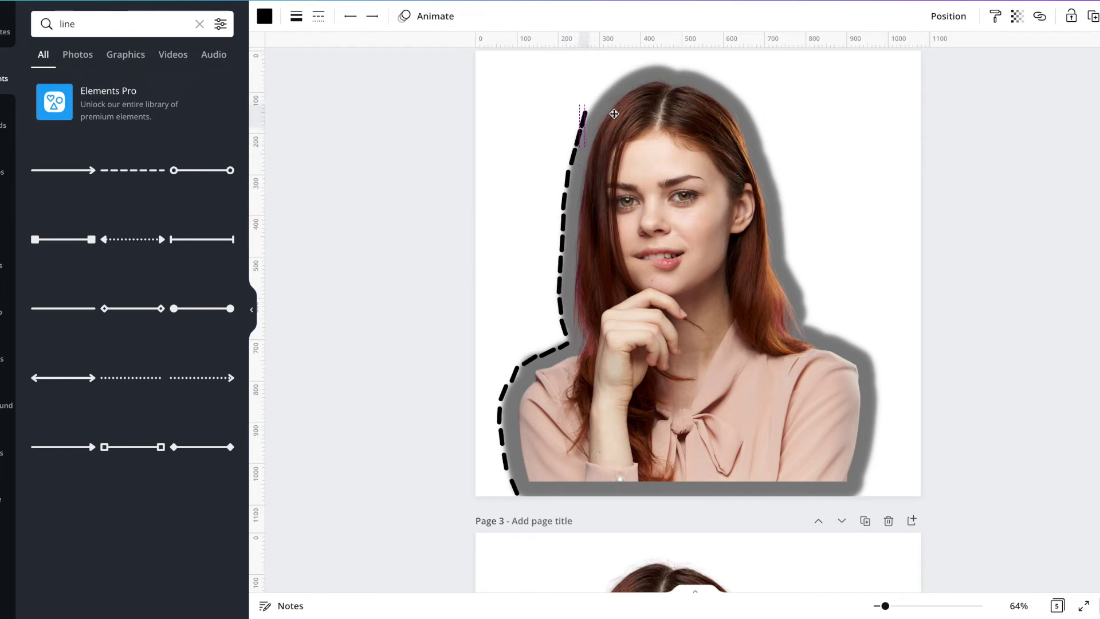
pyautogui.moveTo(613, 114)
pyautogui.mouseDown()
pyautogui.moveTo(630, 100)
pyautogui.moveTo(612, 99)
pyautogui.mouseUp()
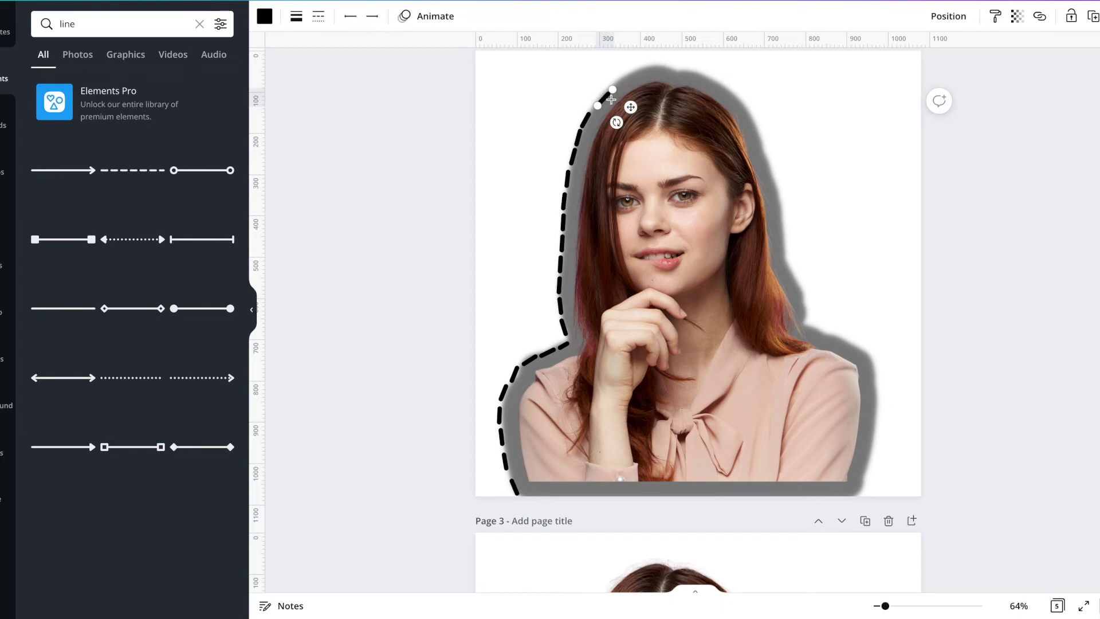
pyautogui.moveTo(612, 100)
pyautogui.mouseDown()
pyautogui.moveTo(668, 83)
pyautogui.moveTo(658, 67)
pyautogui.moveTo(699, 75)
pyautogui.mouseUp()
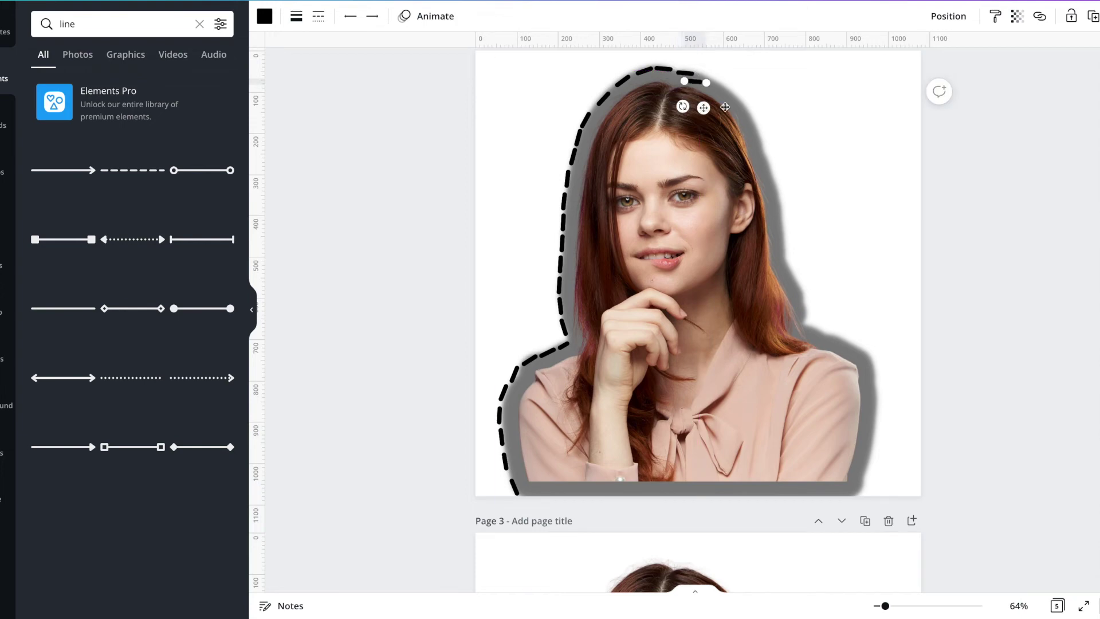
pyautogui.moveTo(698, 75); pyautogui.dragTo(740, 96)
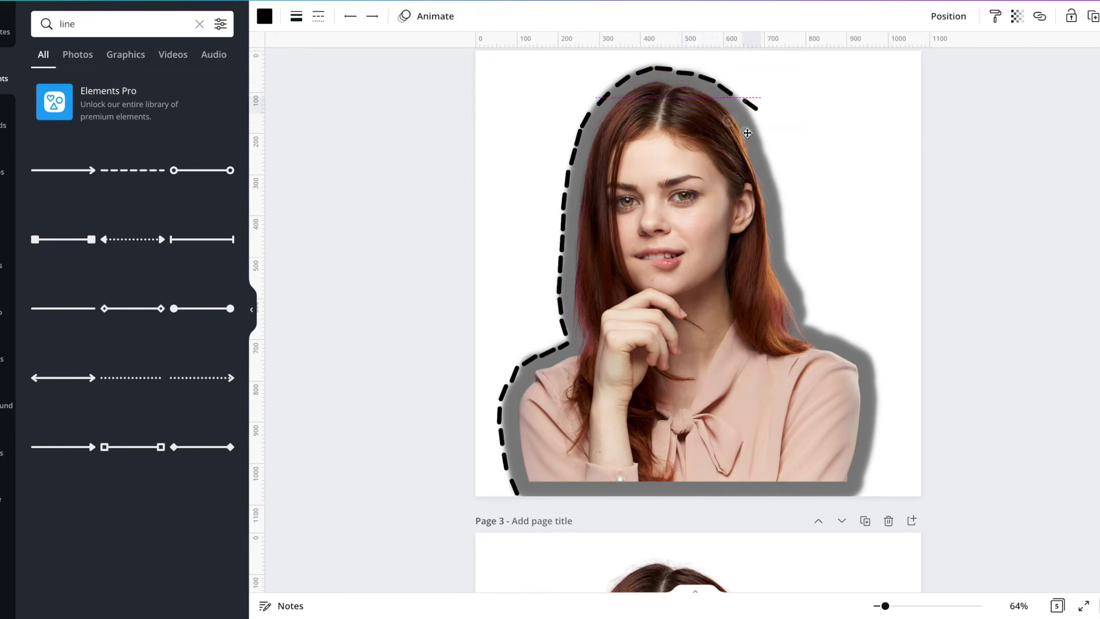
pyautogui.moveTo(740, 96); pyautogui.dragTo(786, 197)
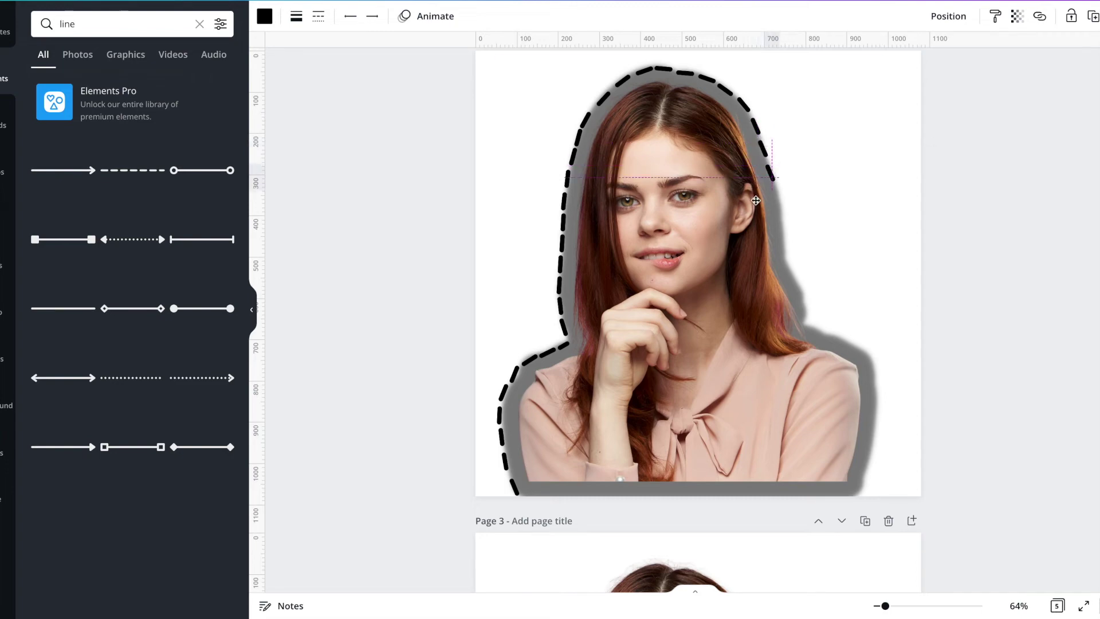
# Trace the dashed outline down the right hair and shoulder and across the bottom edge
pyautogui.moveTo(765, 217); pyautogui.dragTo(792, 338)
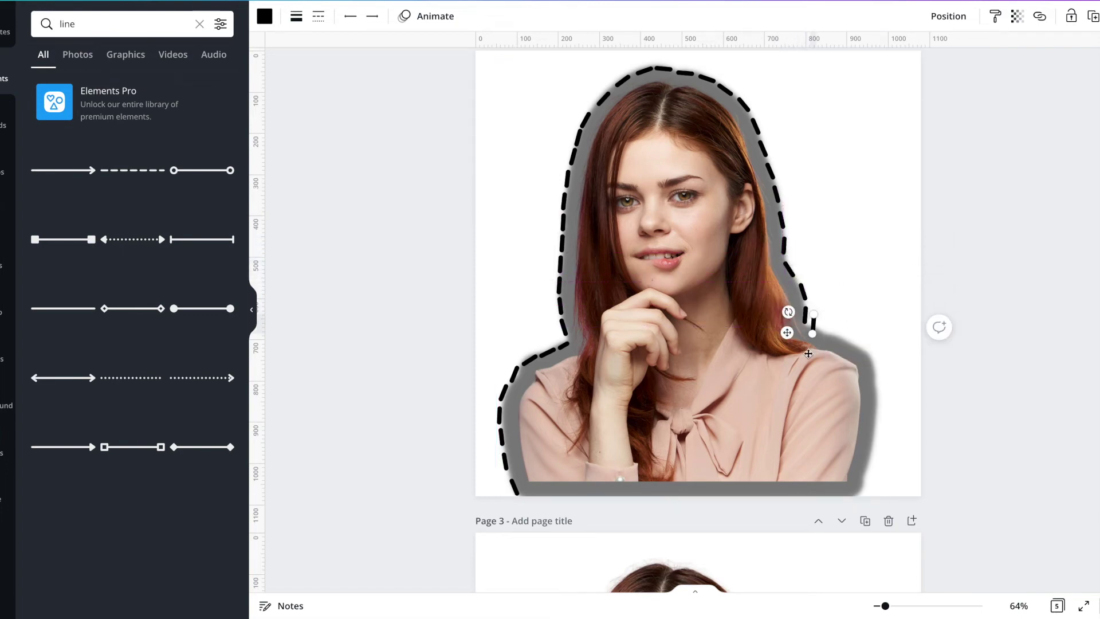
pyautogui.moveTo(792, 339)
pyautogui.mouseDown()
pyautogui.moveTo(831, 332)
pyautogui.moveTo(865, 352)
pyautogui.moveTo(859, 396)
pyautogui.moveTo(872, 437)
pyautogui.moveTo(838, 480)
pyautogui.mouseUp()
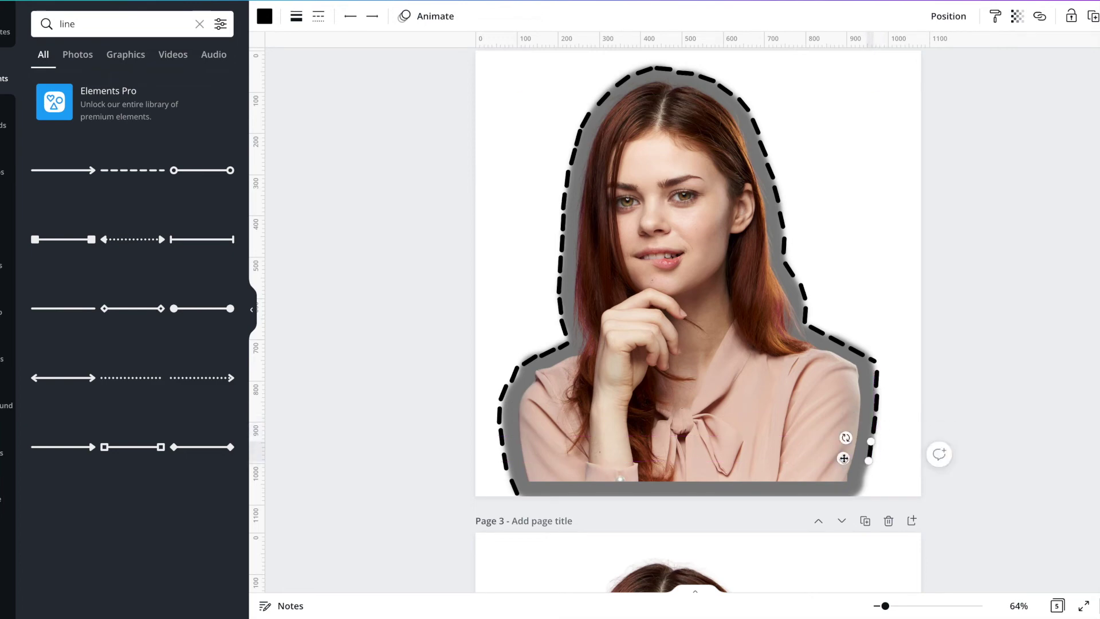
pyautogui.moveTo(867, 444); pyautogui.dragTo(824, 486)
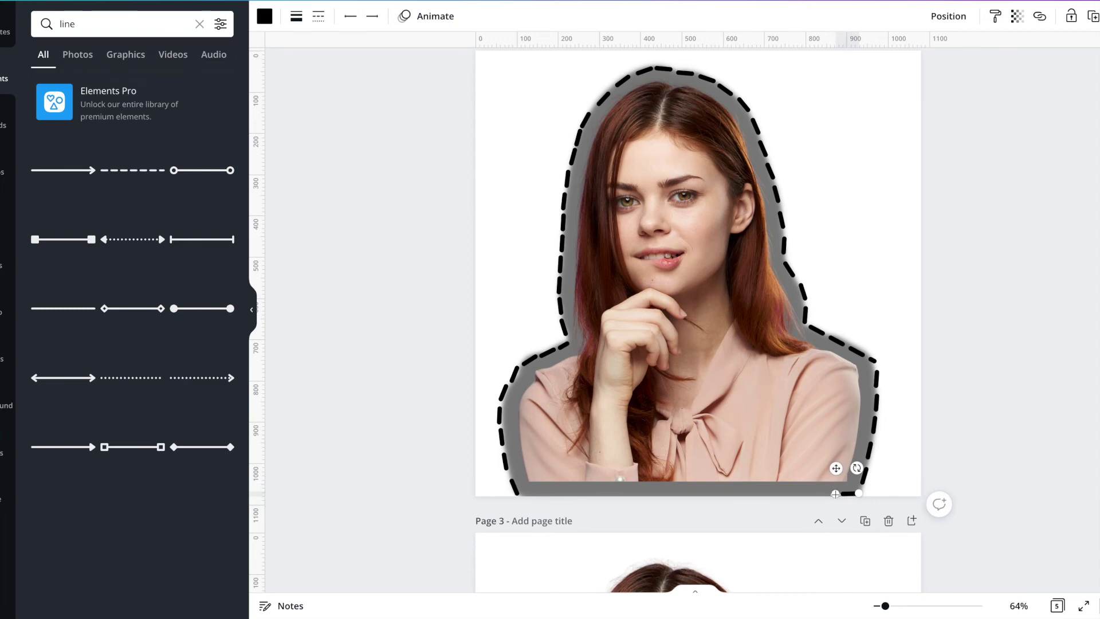
pyautogui.moveTo(825, 486); pyautogui.dragTo(514, 491)
pyautogui.click(681, 298)
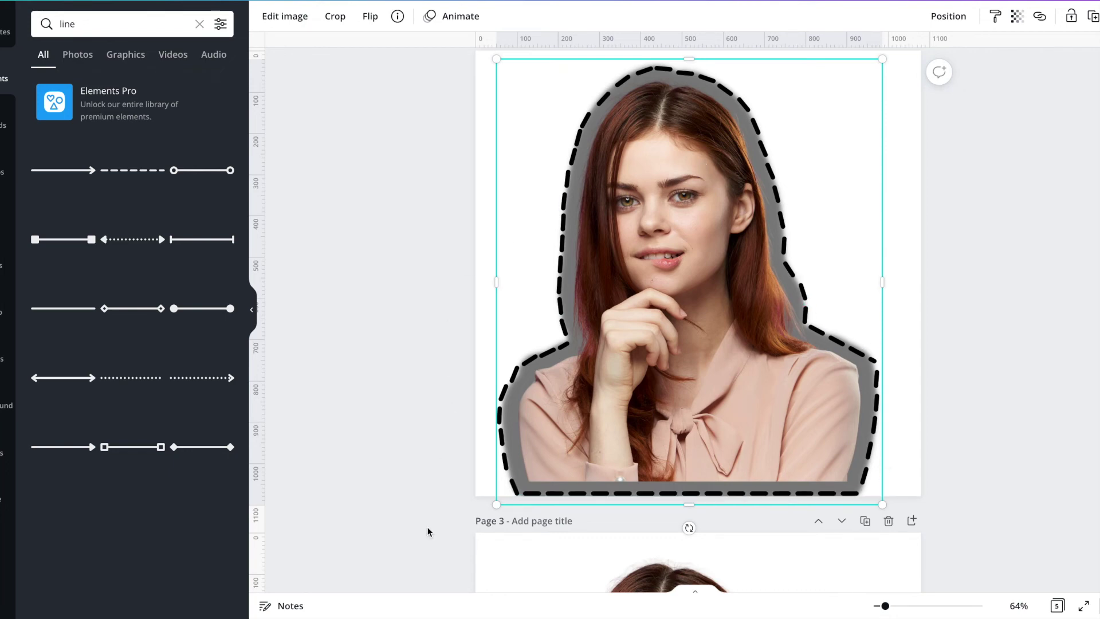
# Move the plain portrait from page 3 onto page 2, centred over the glowing portrait
pyautogui.scroll(-5, 428, 531)
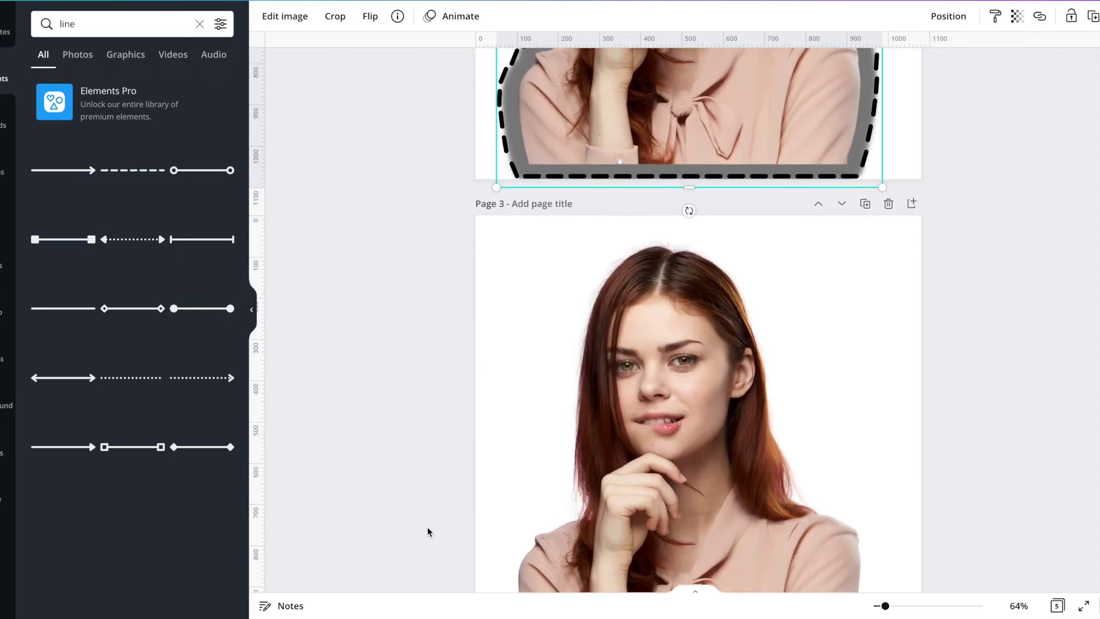
pyautogui.click(703, 465)
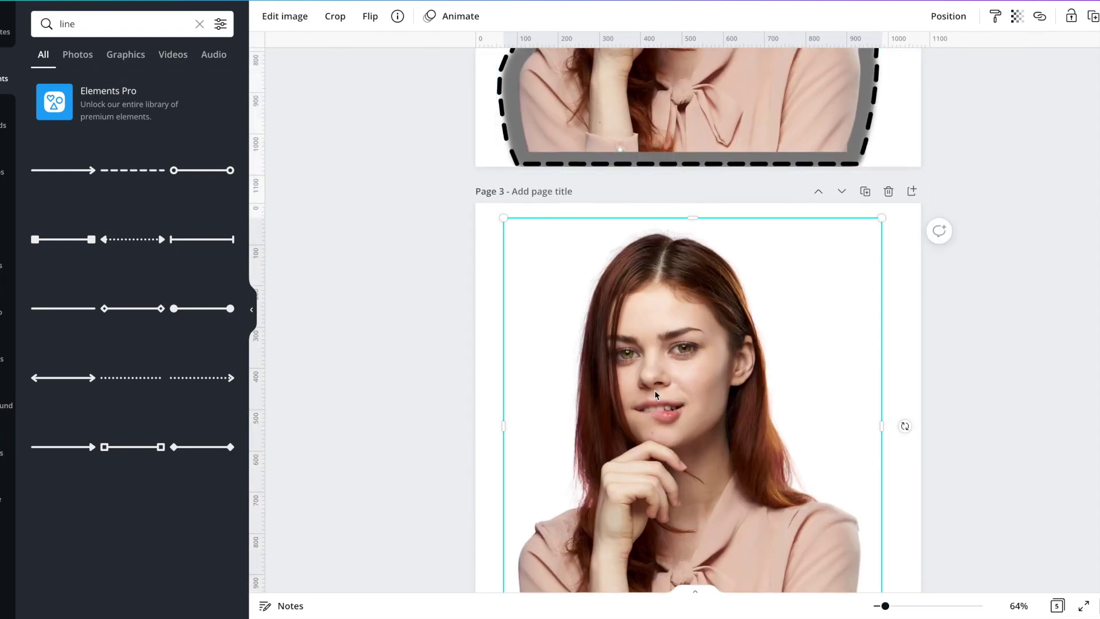
pyautogui.moveTo(655, 390); pyautogui.dragTo(637, 203)
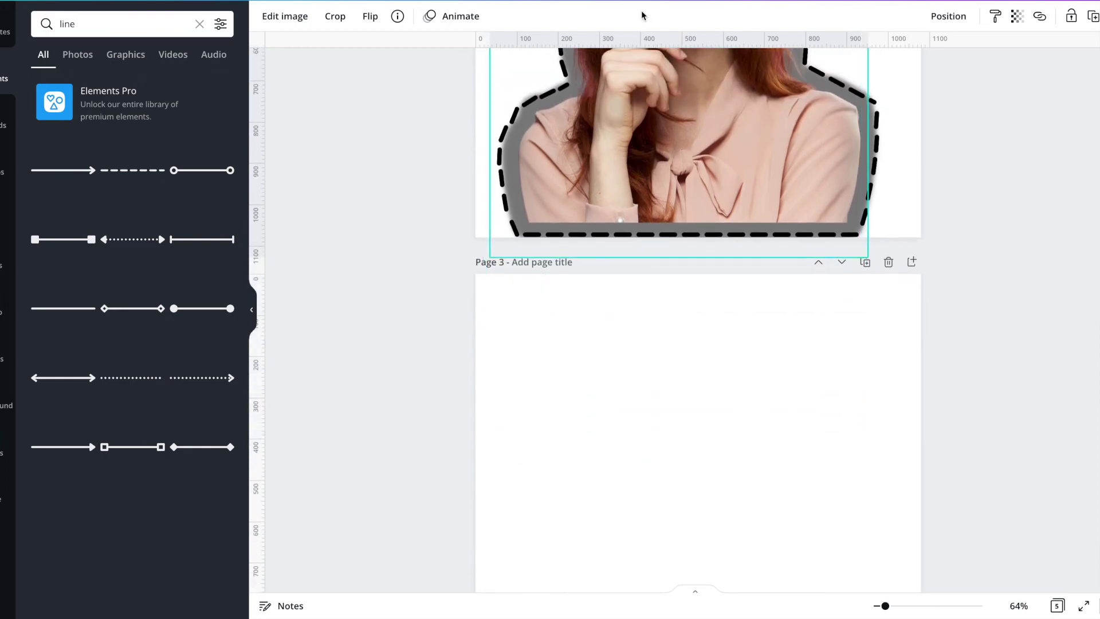
pyautogui.moveTo(636, 202); pyautogui.dragTo(640, 10)
pyautogui.scroll(5, 641, 270)
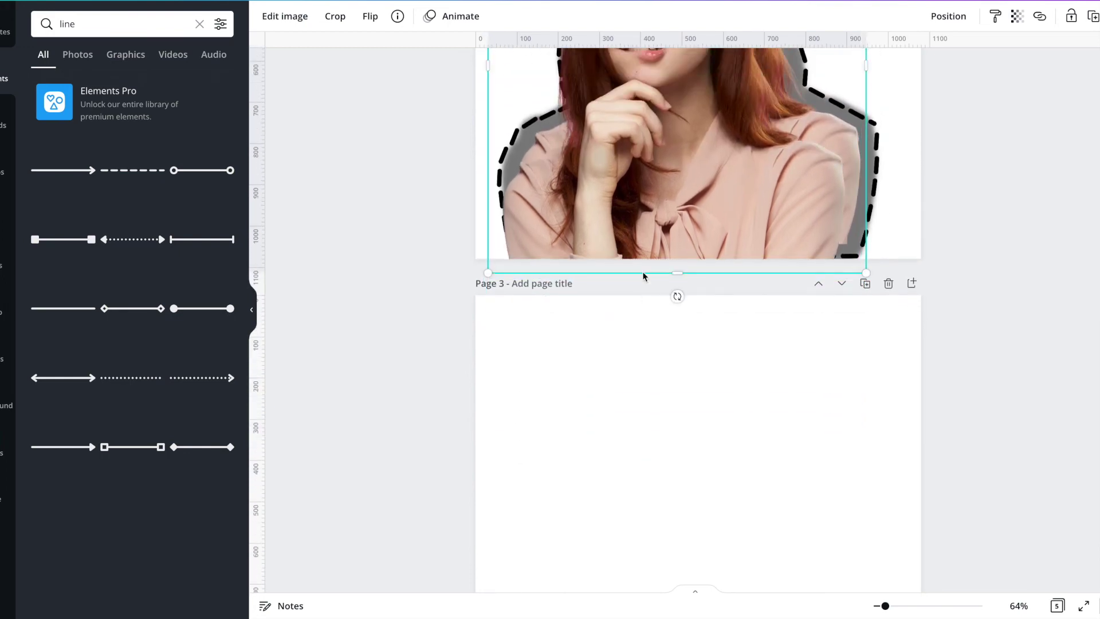
pyautogui.moveTo(650, 204); pyautogui.dragTo(669, 174)
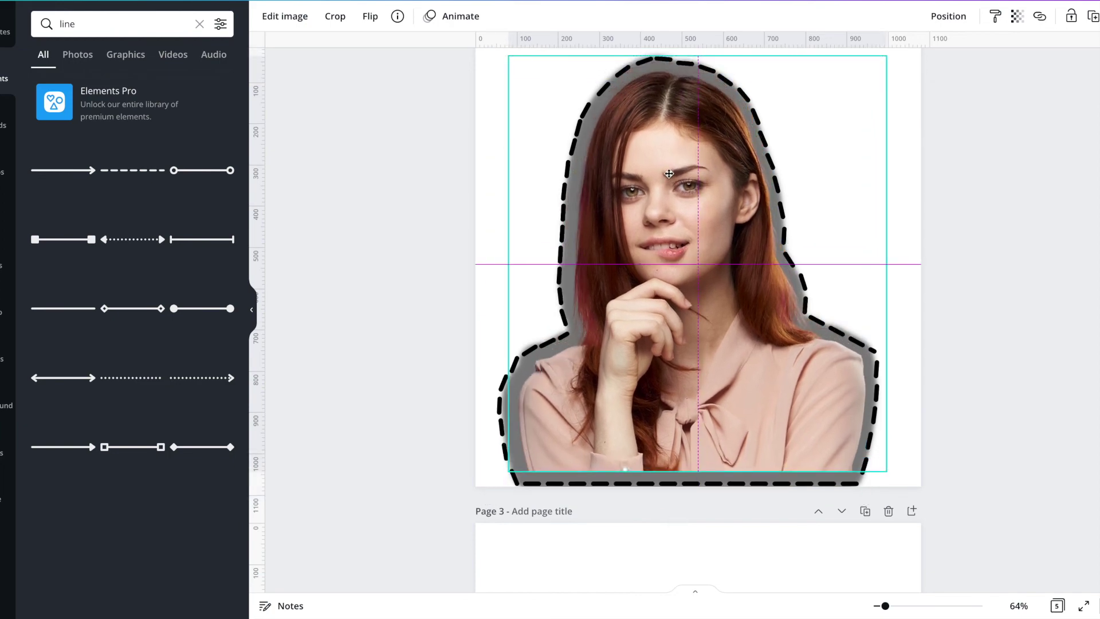
pyautogui.moveTo(668, 173); pyautogui.dragTo(668, 172)
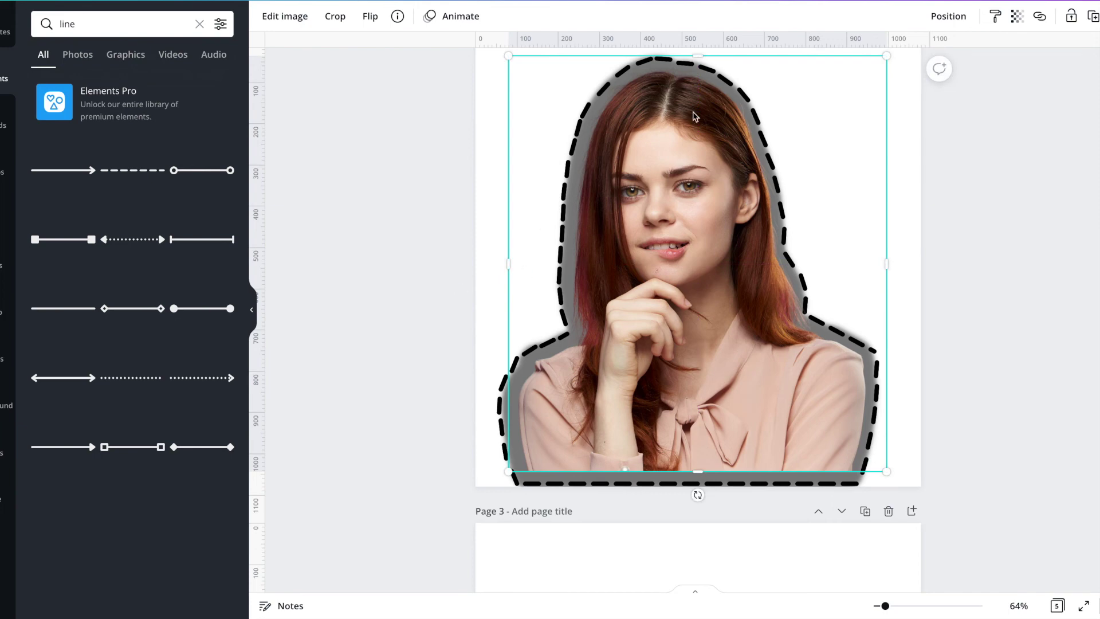
pyautogui.rightClick(652, 203)
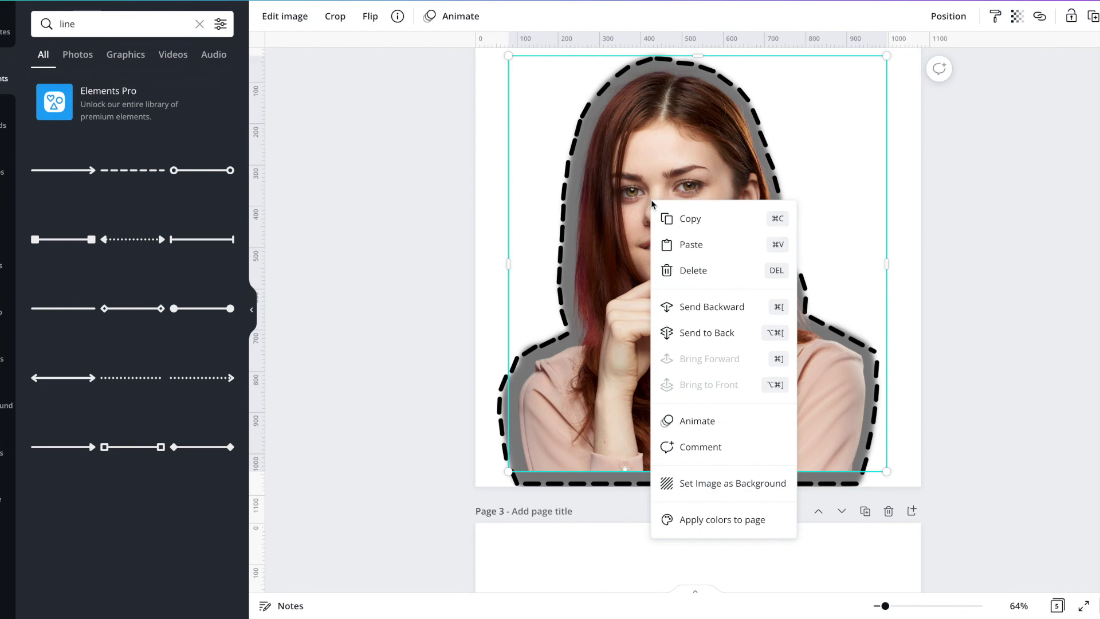
# Send the plain portrait to back, delete the grey-glow portrait, and drag-select the outline pieces
pyautogui.click(704, 335)
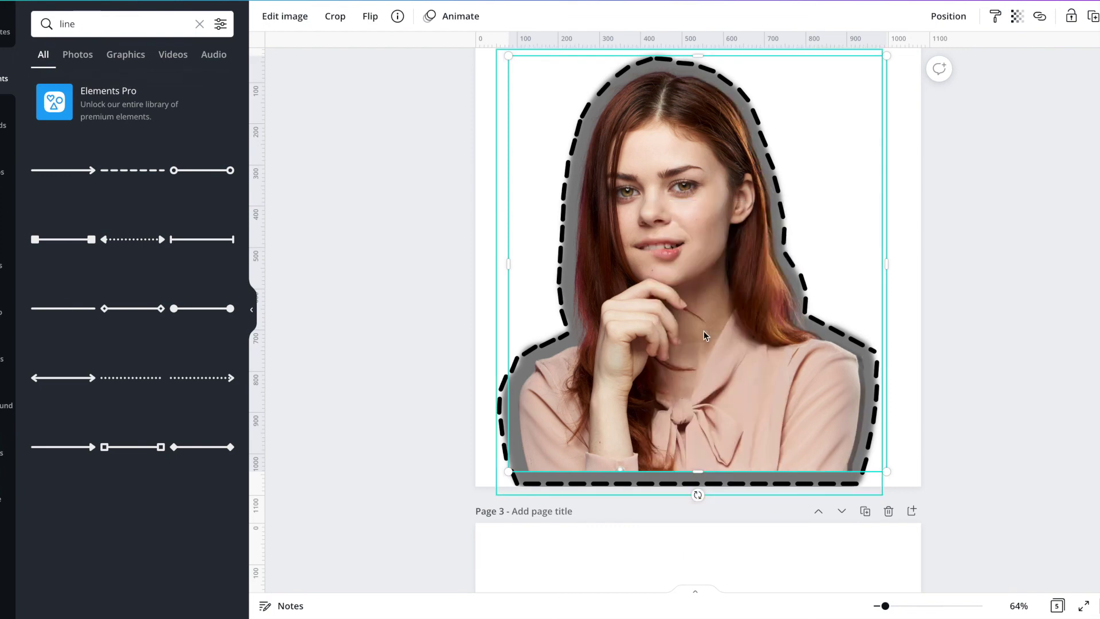
pyautogui.click(709, 266)
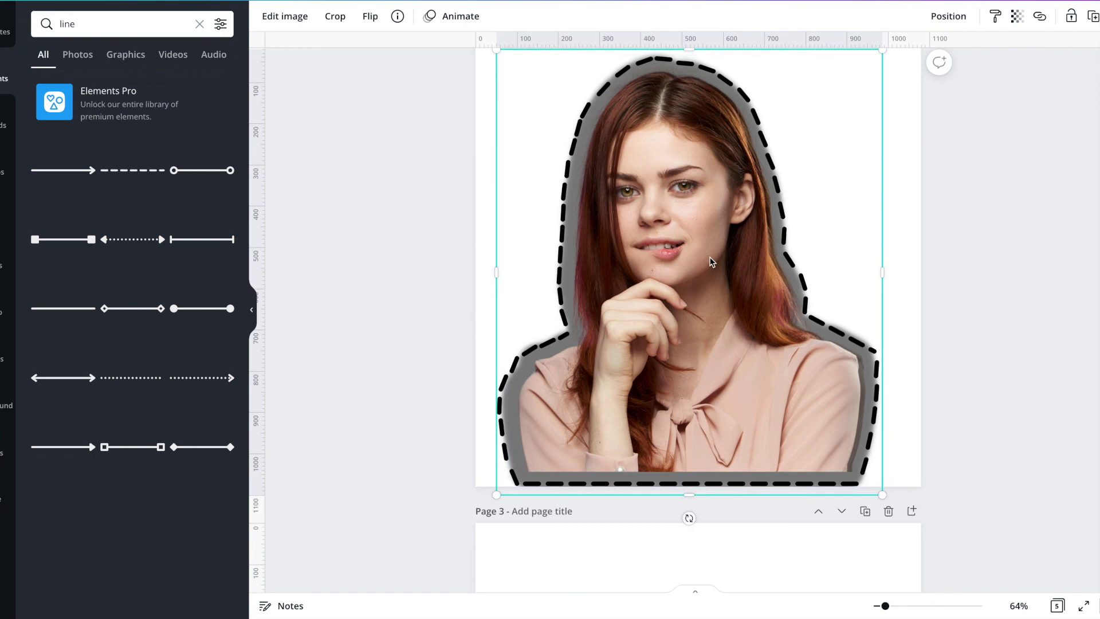
pyautogui.press('Delete')
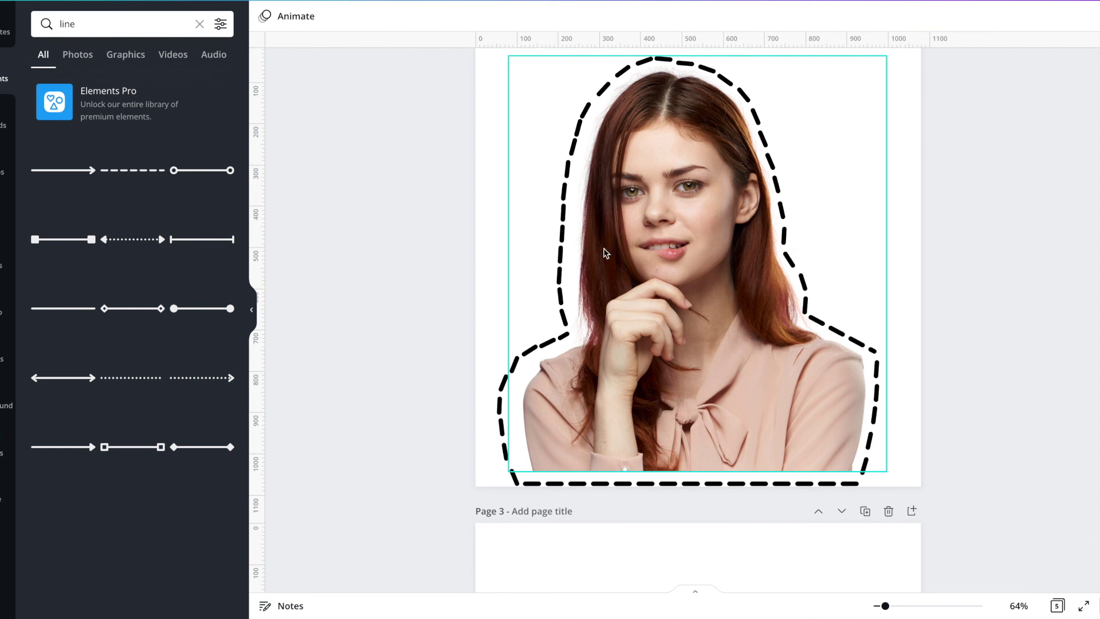
pyautogui.moveTo(447, 321); pyautogui.dragTo(657, 378)
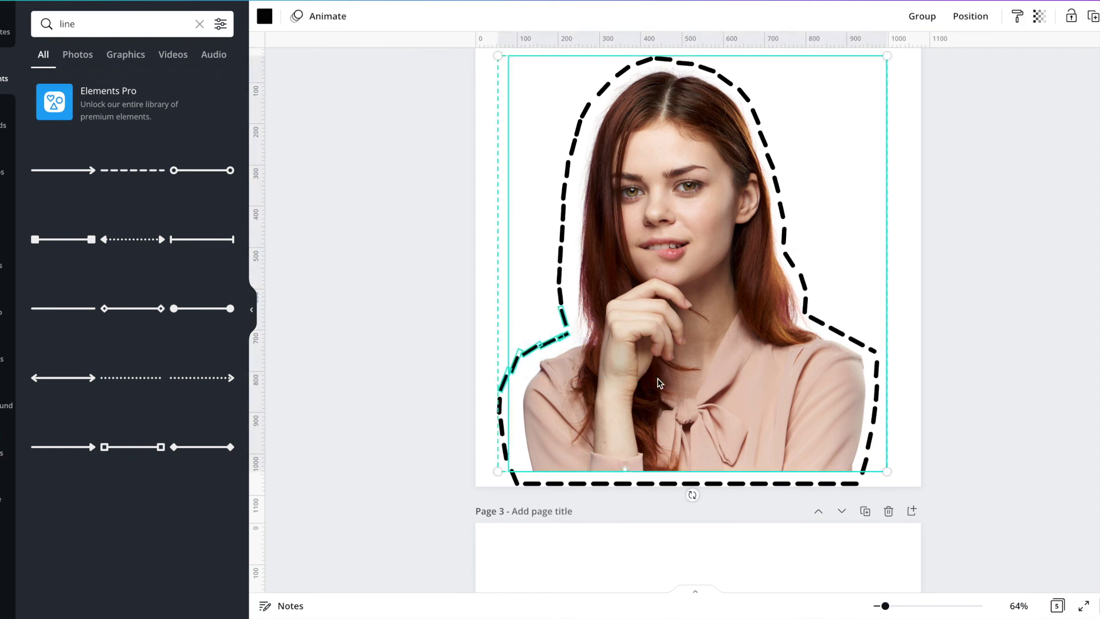
# Group the black dashed outline with the cut-out portrait and resize the group to roughly 826 × 915
pyautogui.click(463, 270)
pyautogui.moveTo(458, 54); pyautogui.dragTo(817, 337)
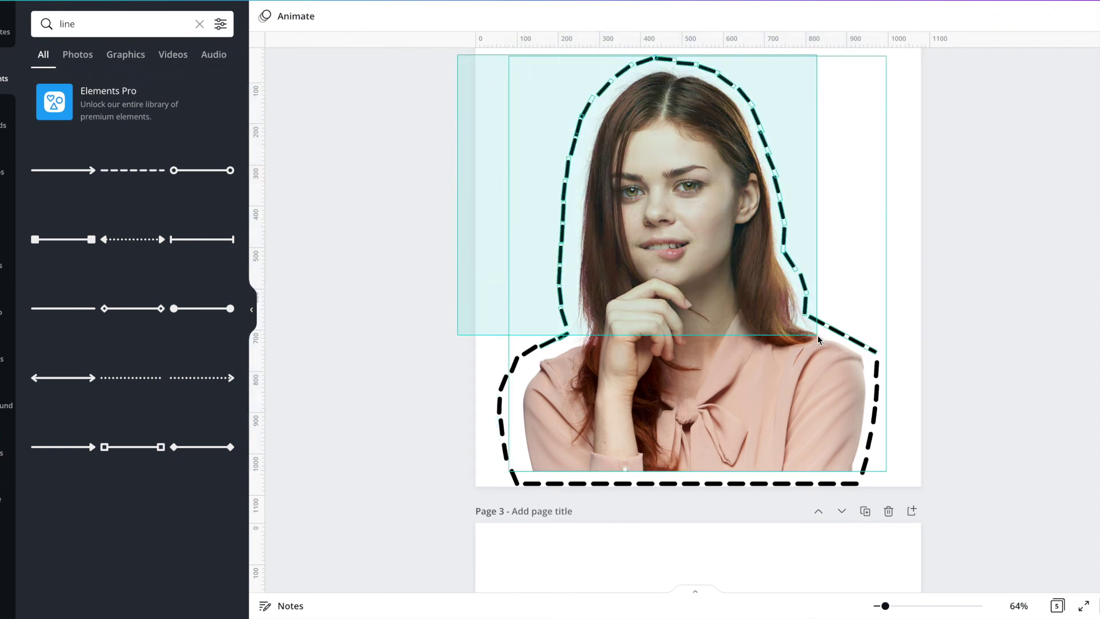
pyautogui.moveTo(817, 337); pyautogui.dragTo(923, 490)
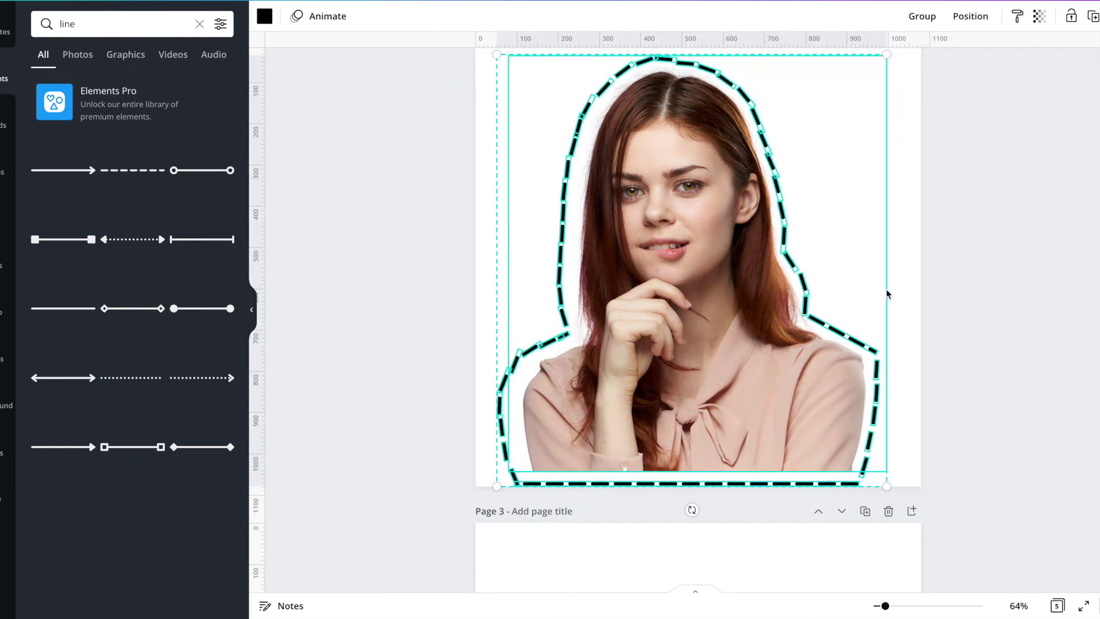
pyautogui.click(920, 17)
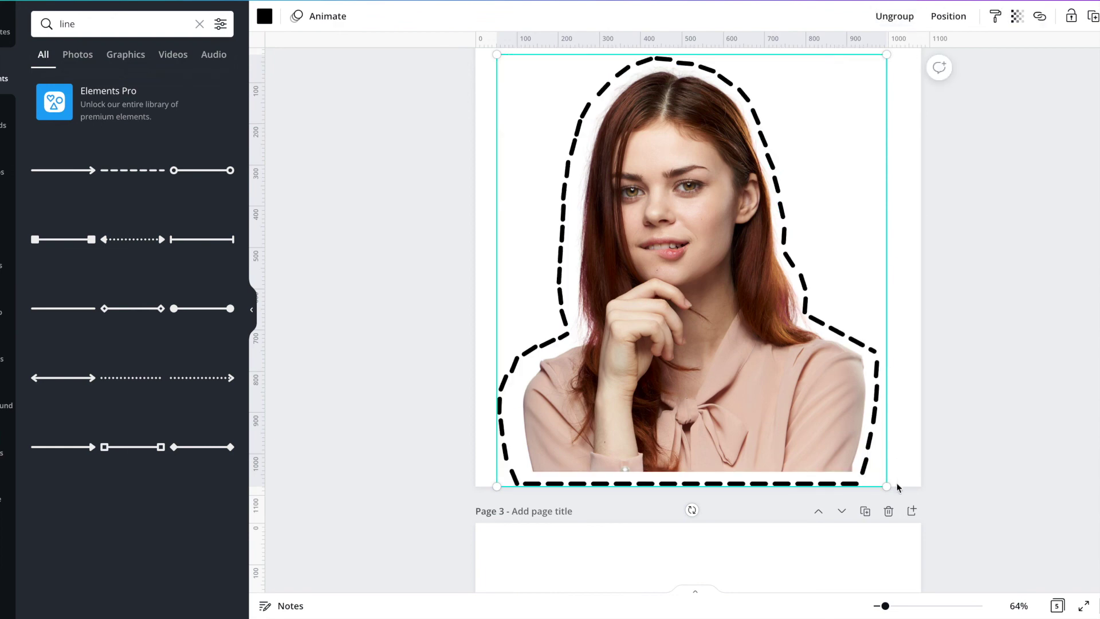
pyautogui.moveTo(886, 486)
pyautogui.mouseDown()
pyautogui.moveTo(723, 319)
pyautogui.moveTo(835, 434)
pyautogui.mouseUp()
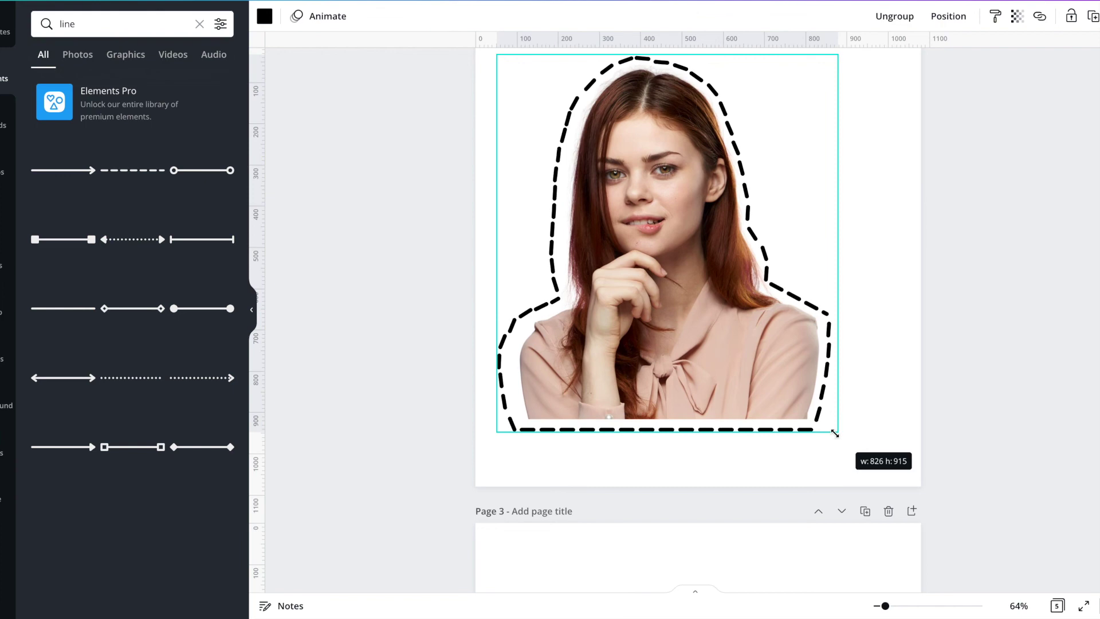
pyautogui.moveTo(835, 434); pyautogui.dragTo(835, 433)
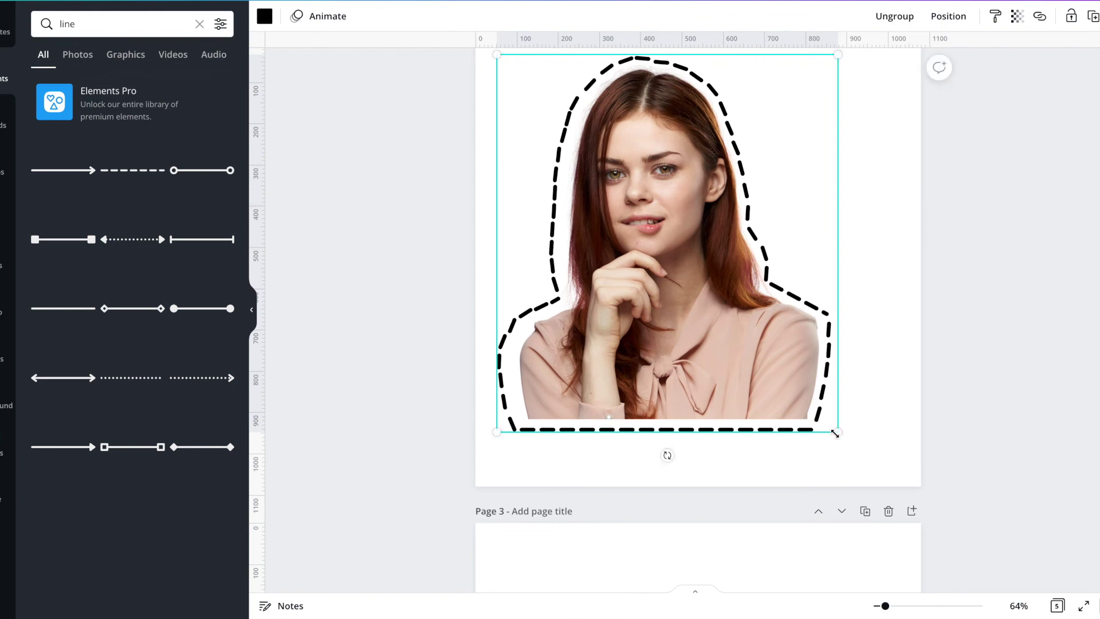